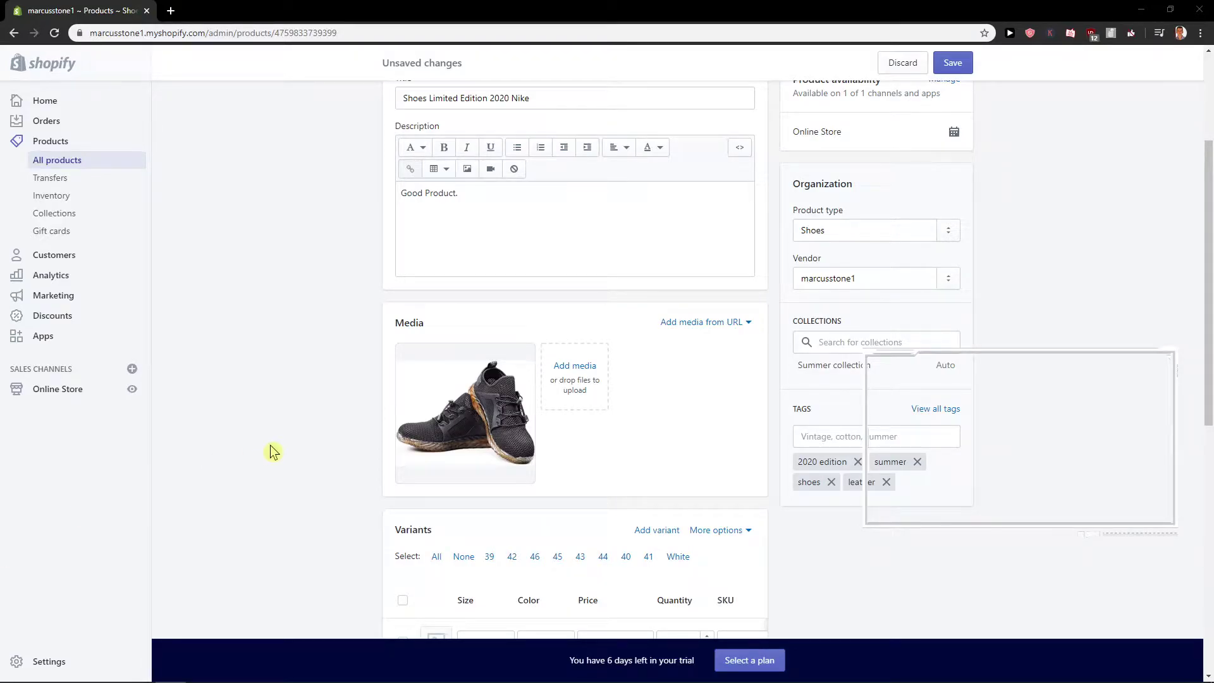
Open a blank browser tab beside the Shoes Limited Edition 2020 Nike product page
scroll(271, 445, up, 3)
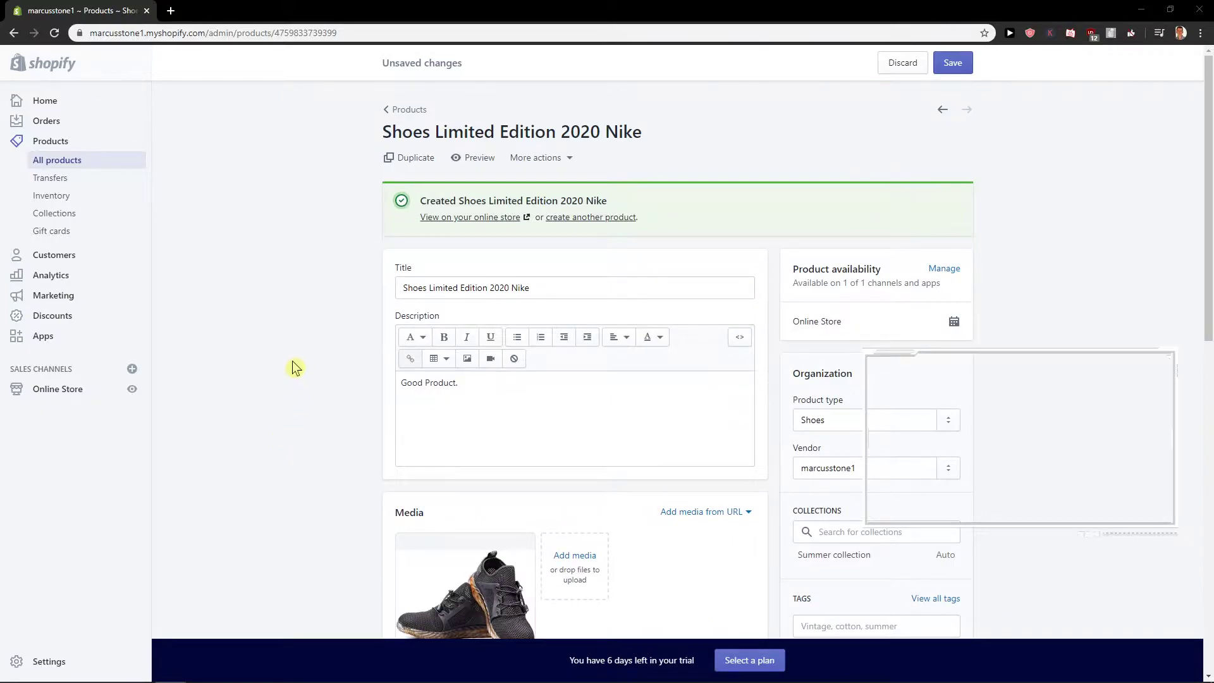
click(170, 11)
click(81, 10)
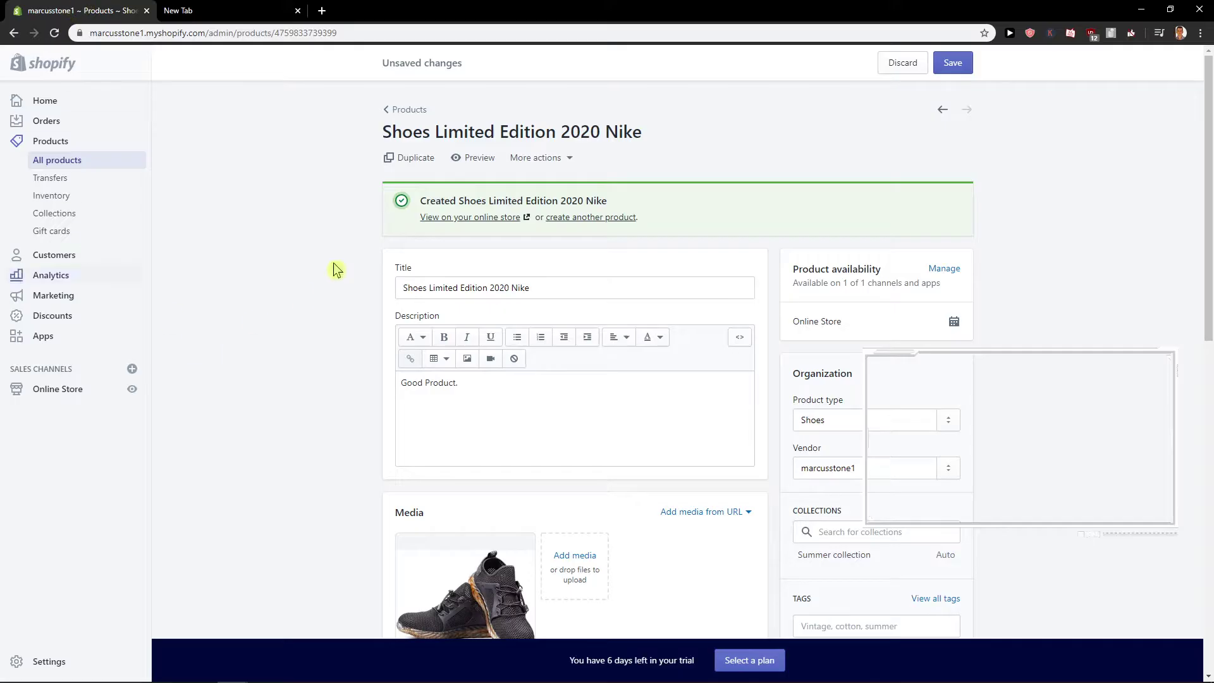
In the new tab, search aliexpress and add the Oberlo AliExpress Product Importer extension to Chrome
click(255, 18)
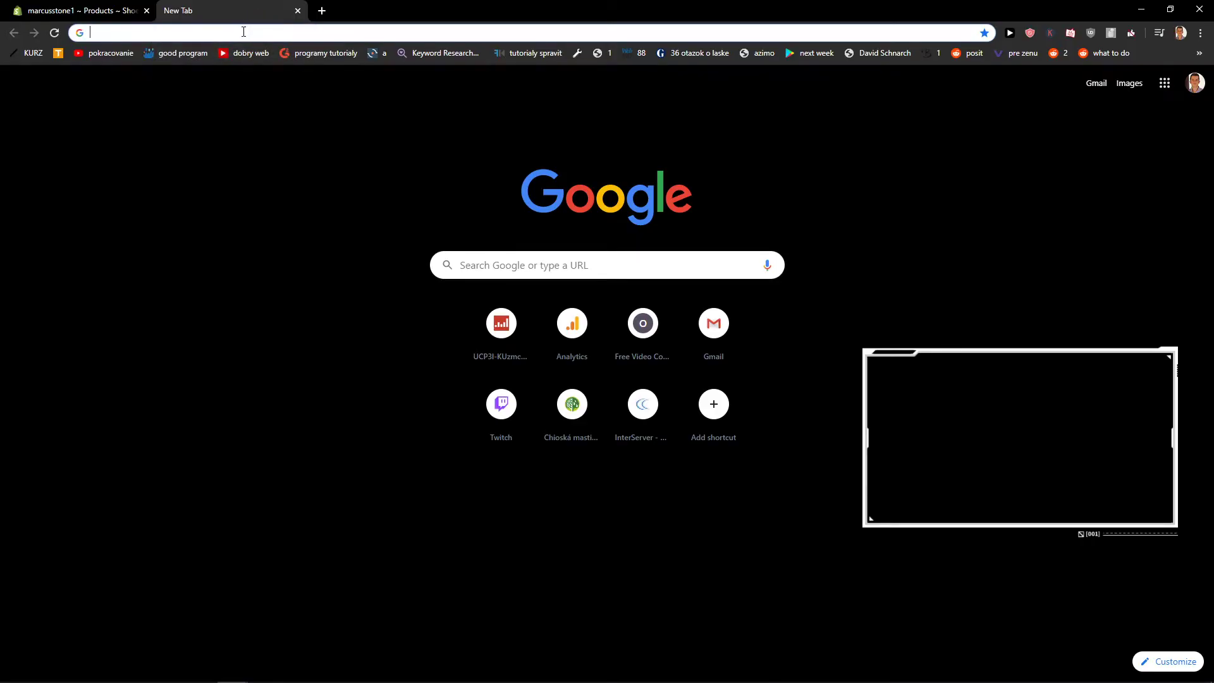
text(alix)
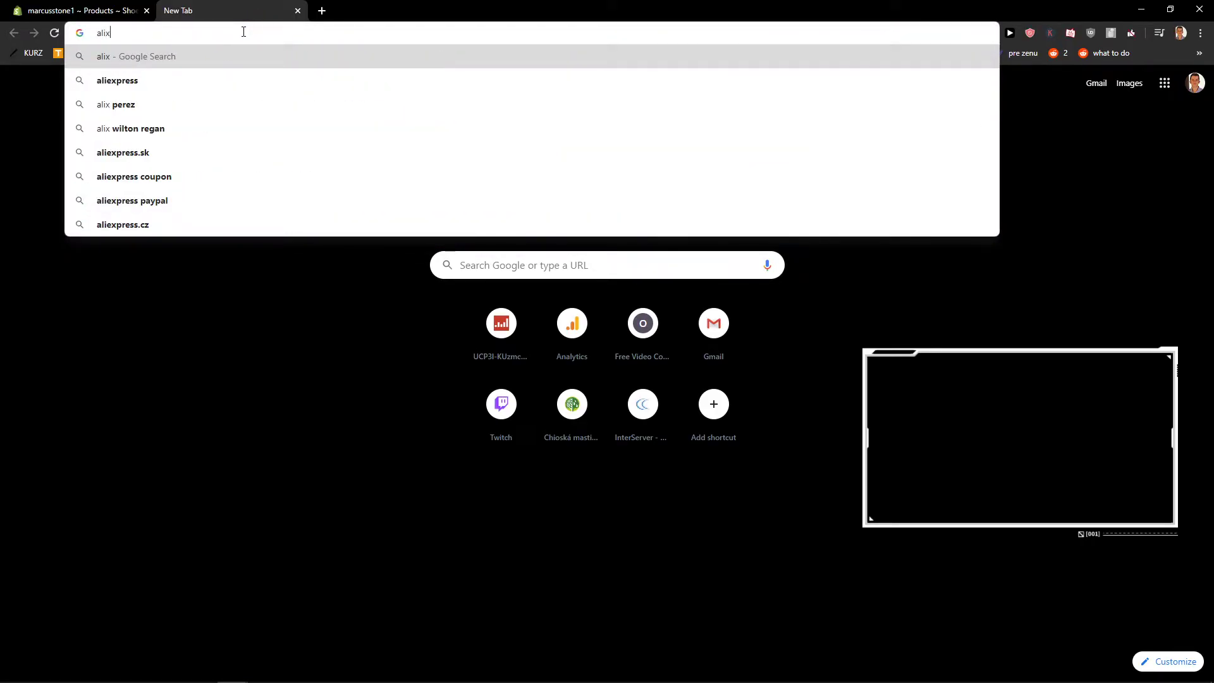
key(Down)
key(Return)
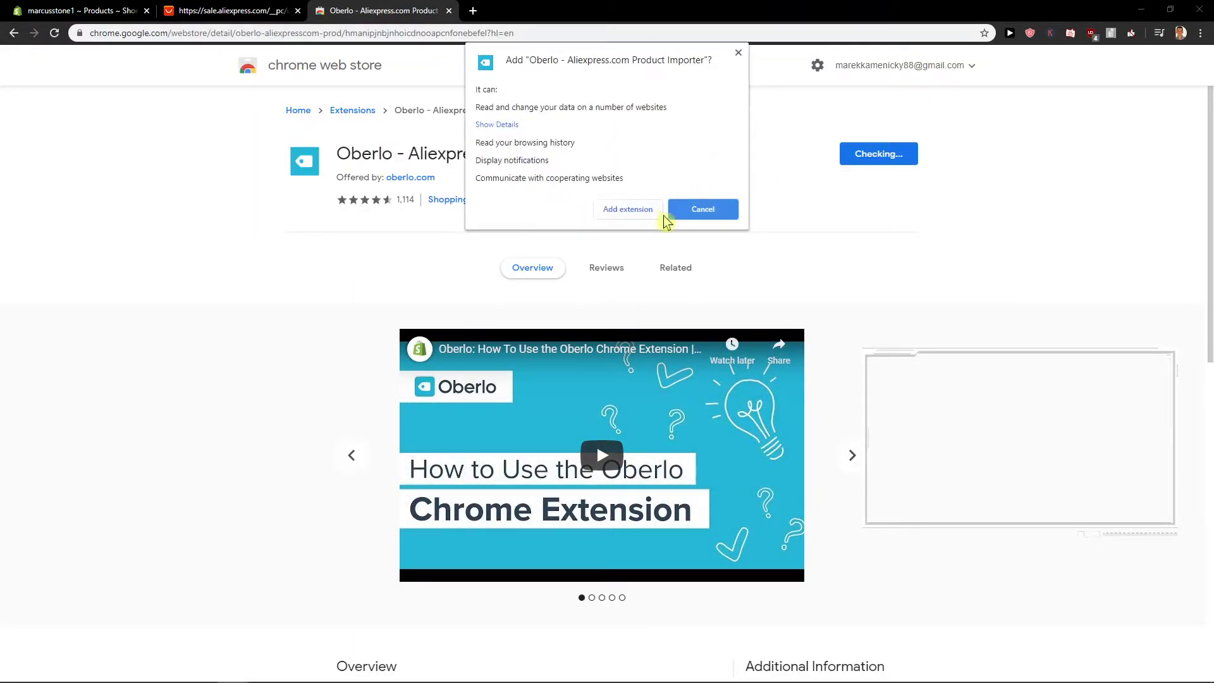
click(639, 211)
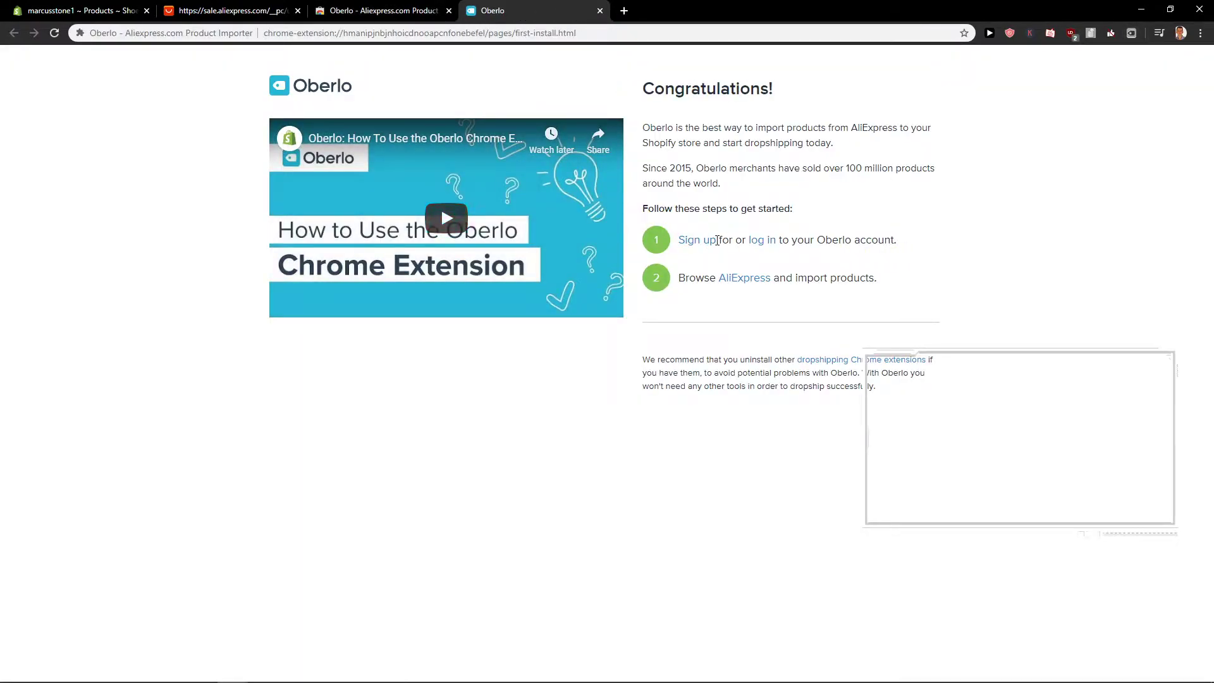
Log in to Oberlo, look over the Dashboard checklist, then return to the AliExpress Hot Products tab
click(762, 240)
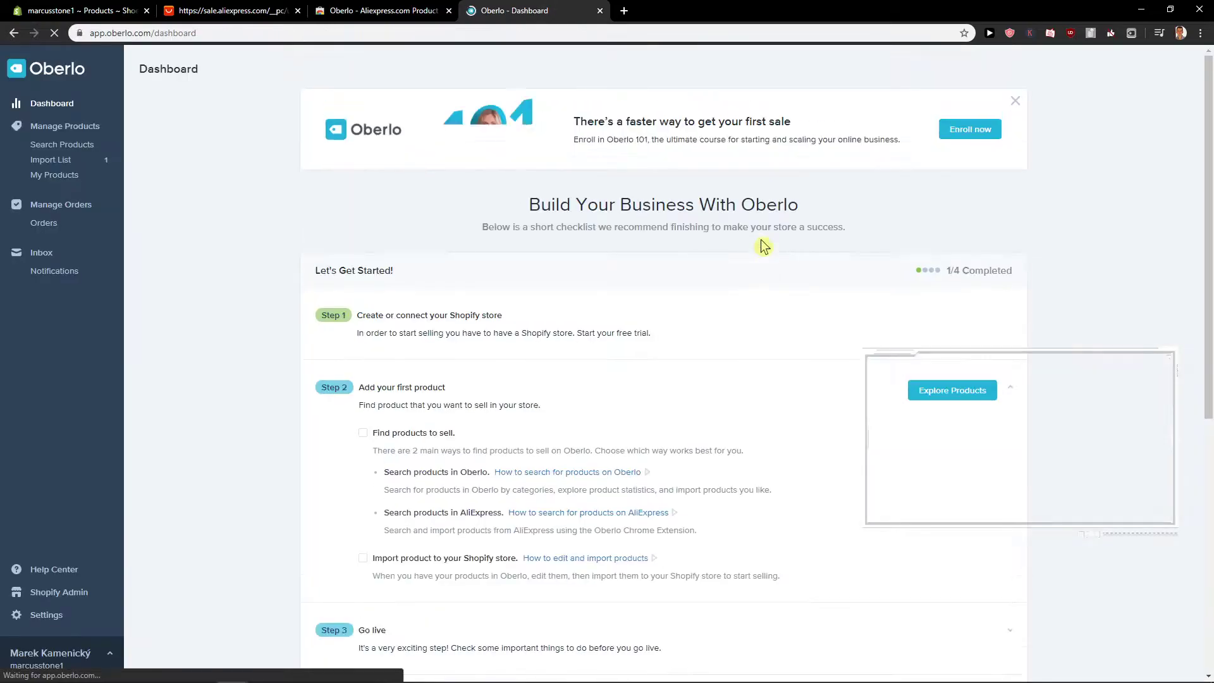
scroll(358, 217, down, 2)
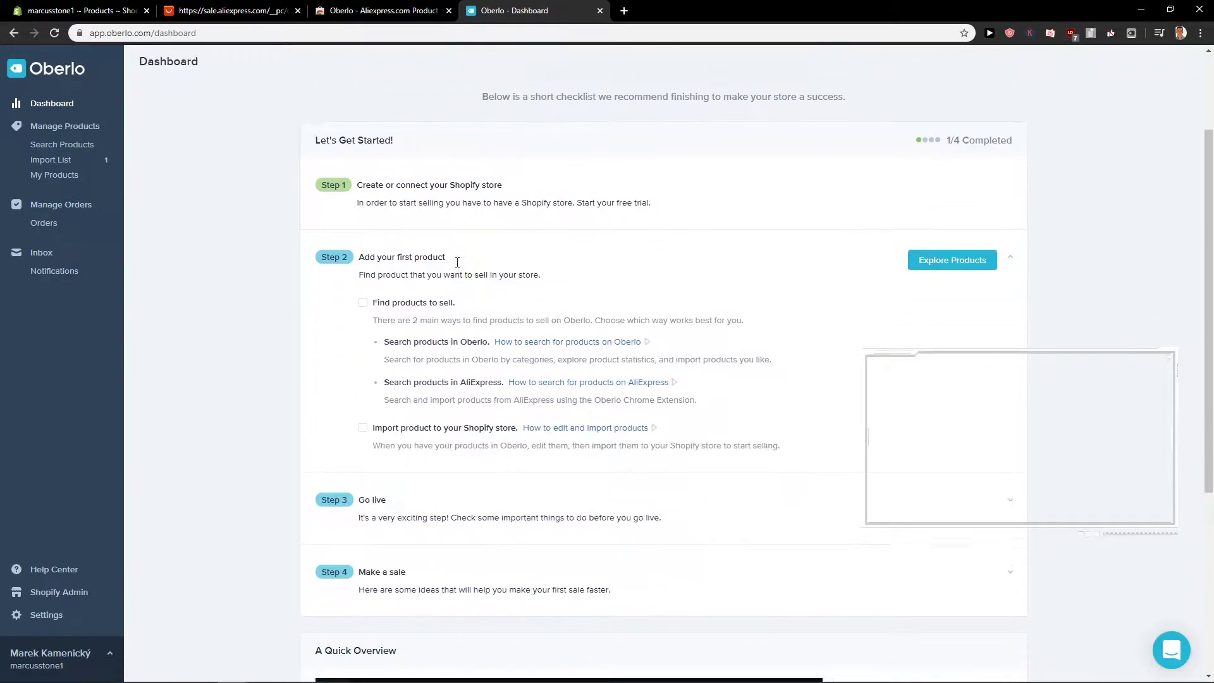
scroll(379, 262, up, 1)
scroll(284, 262, up, 1)
click(238, 9)
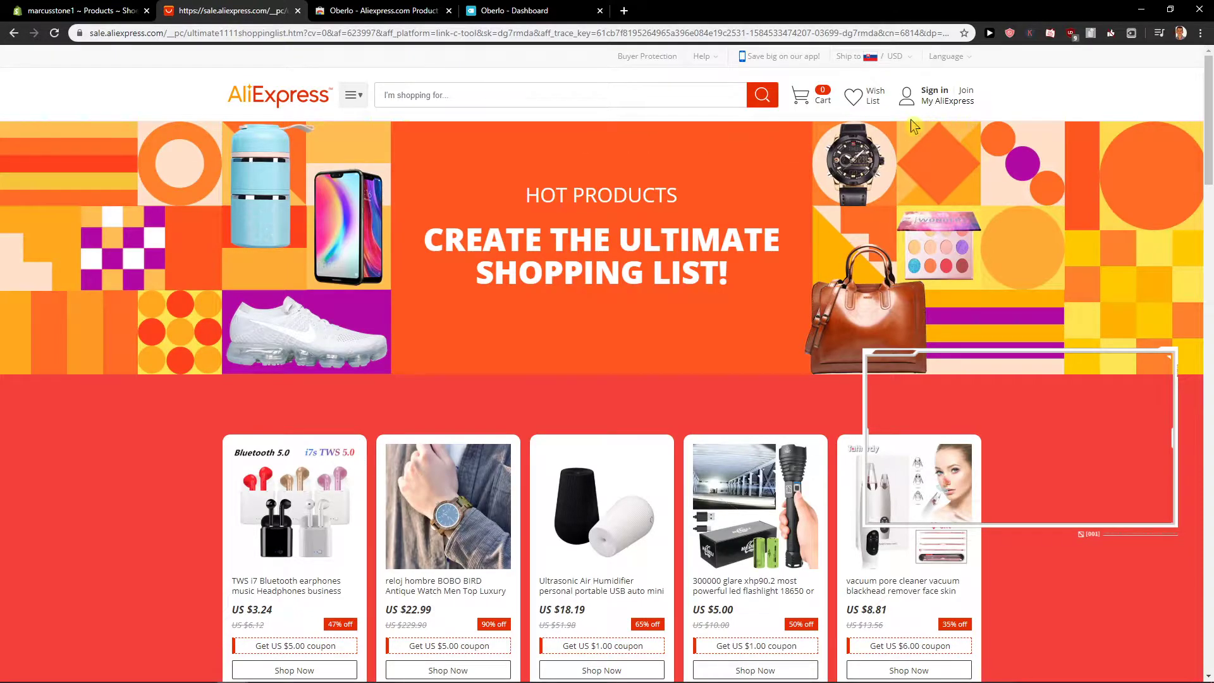
Reload AliExpress with F5, sign in via the Oberlo extension panel, and return to Hot Products
key(F5)
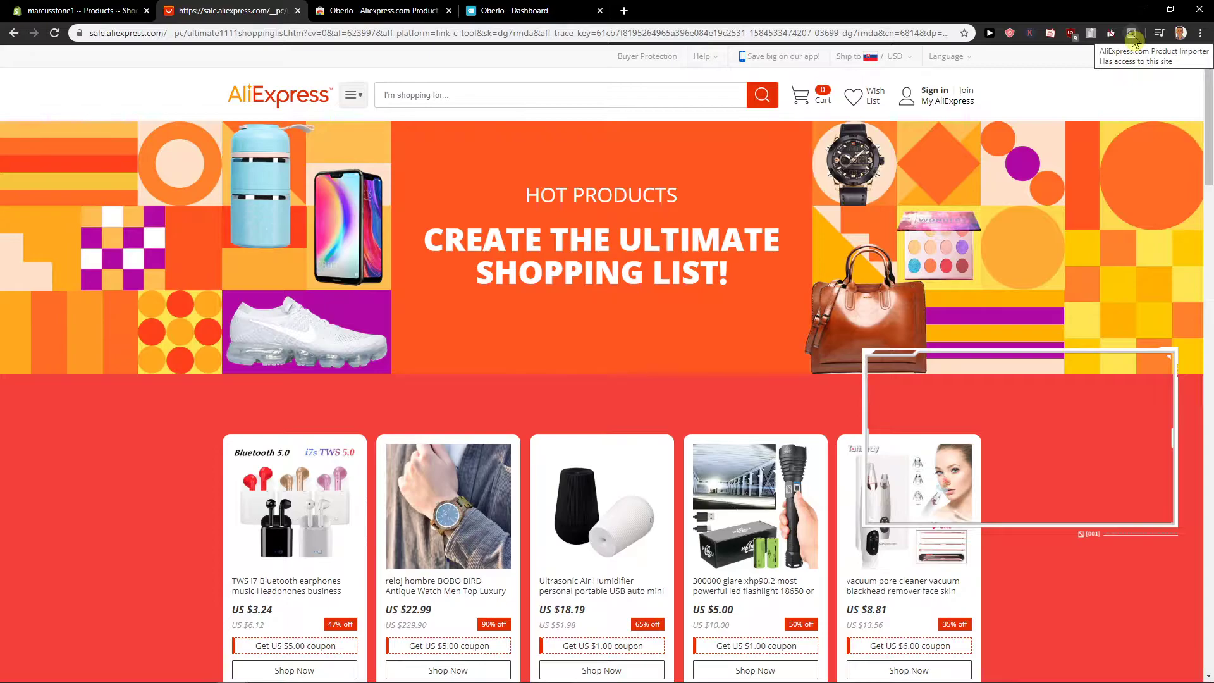
click(1132, 35)
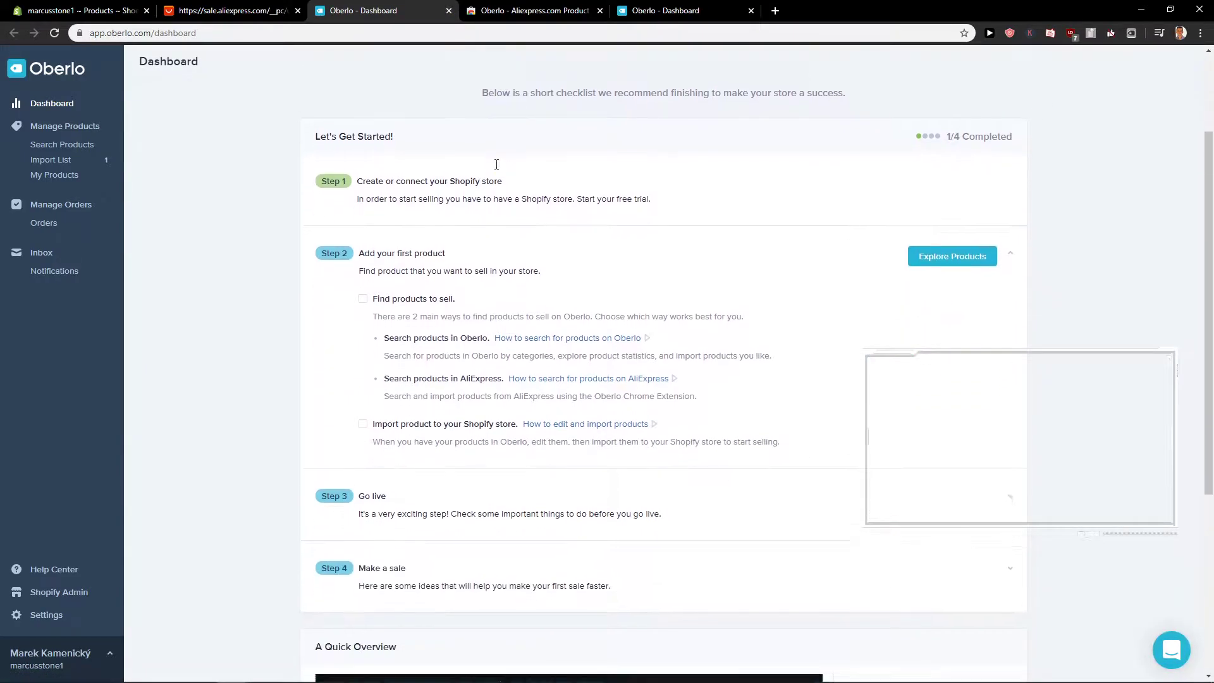
click(262, 8)
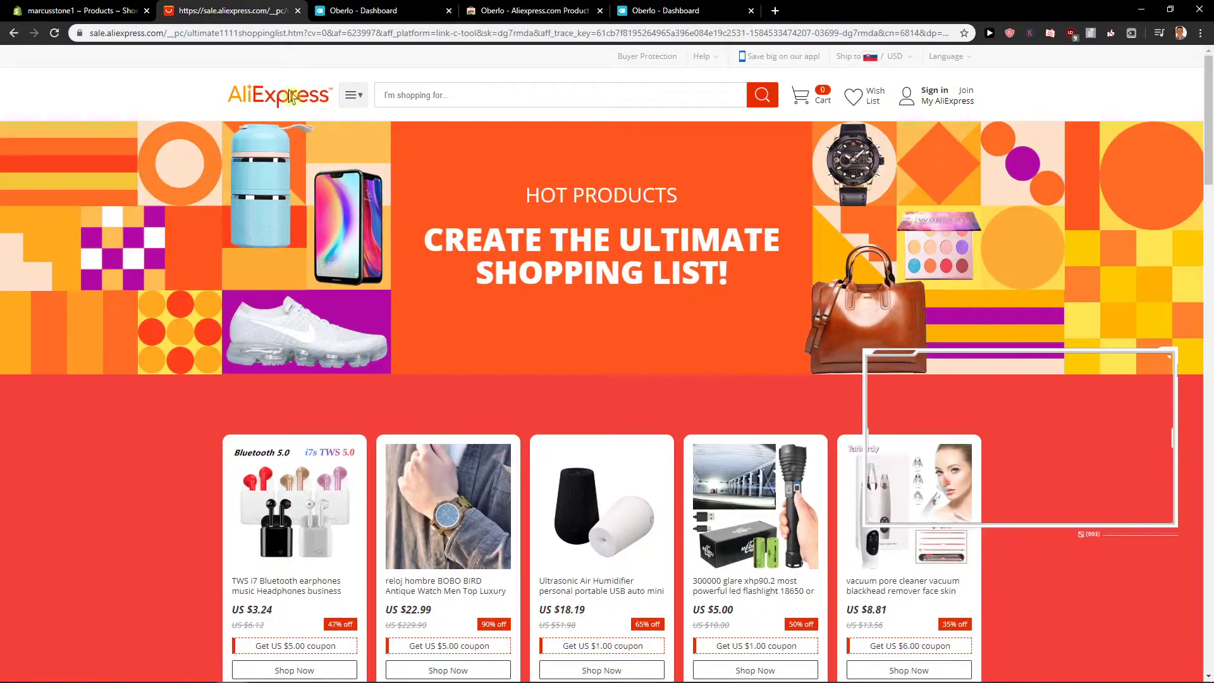
scroll(190, 260, down, 4)
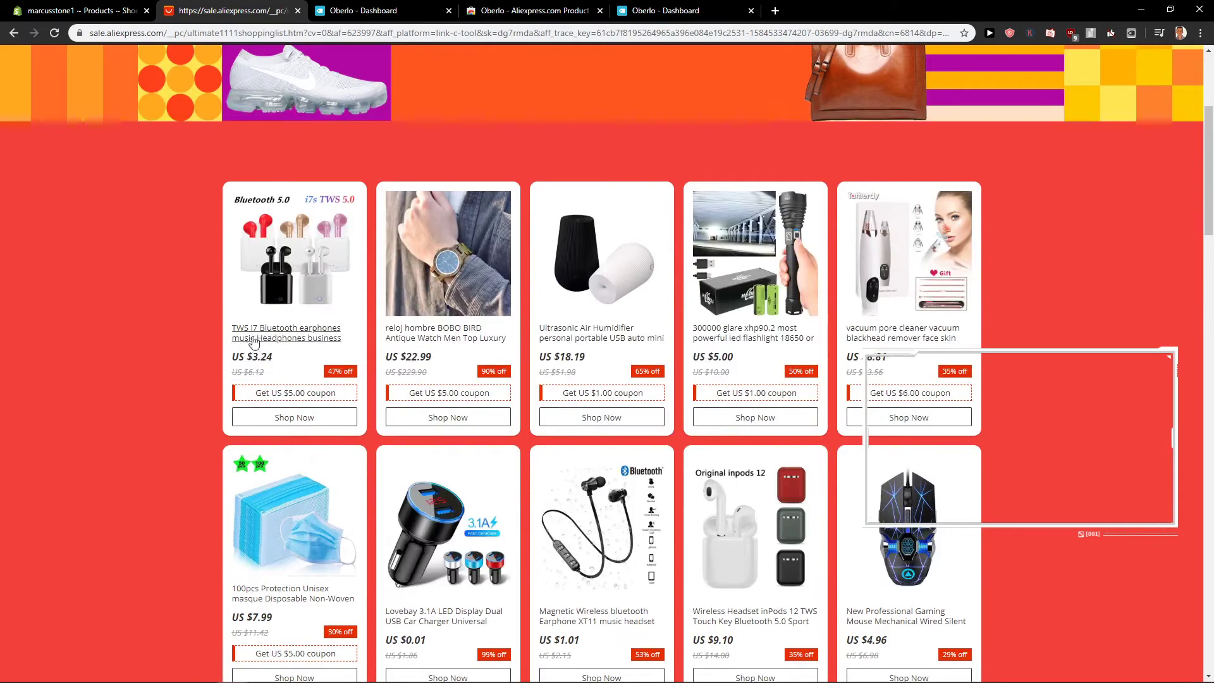
Open the TWS i7 earphones page, dismiss the coupon popup, and push the product to Oberlo
click(290, 335)
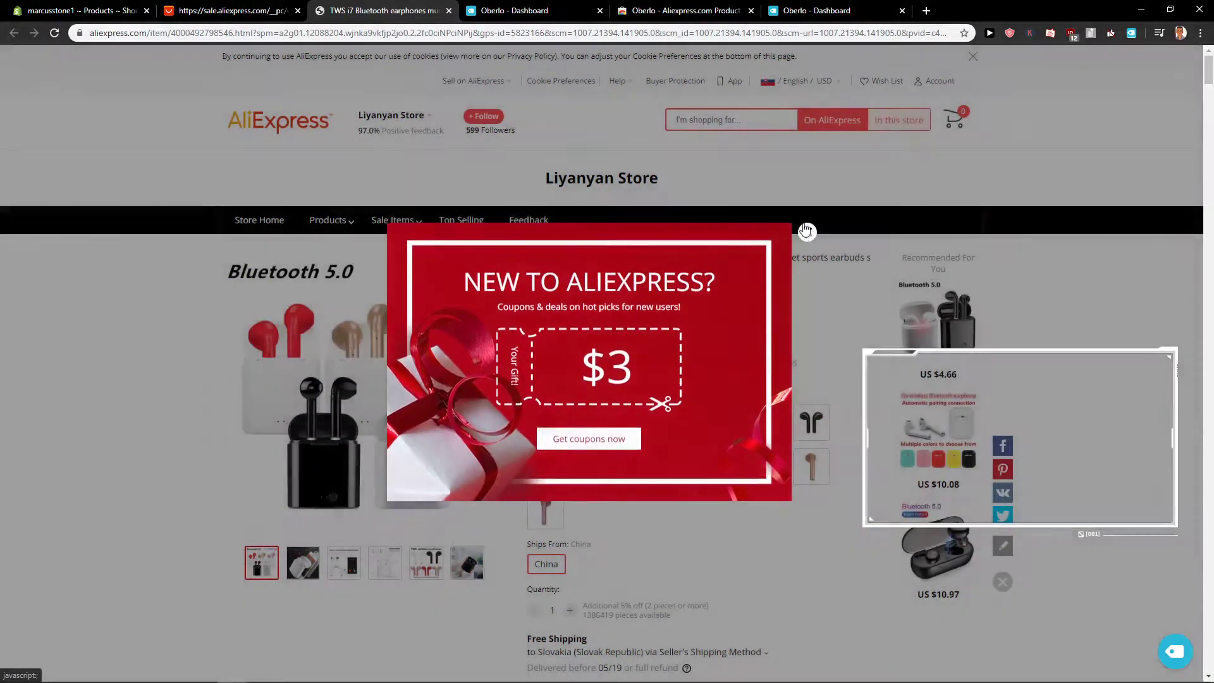
click(806, 231)
scroll(772, 220, down, 3)
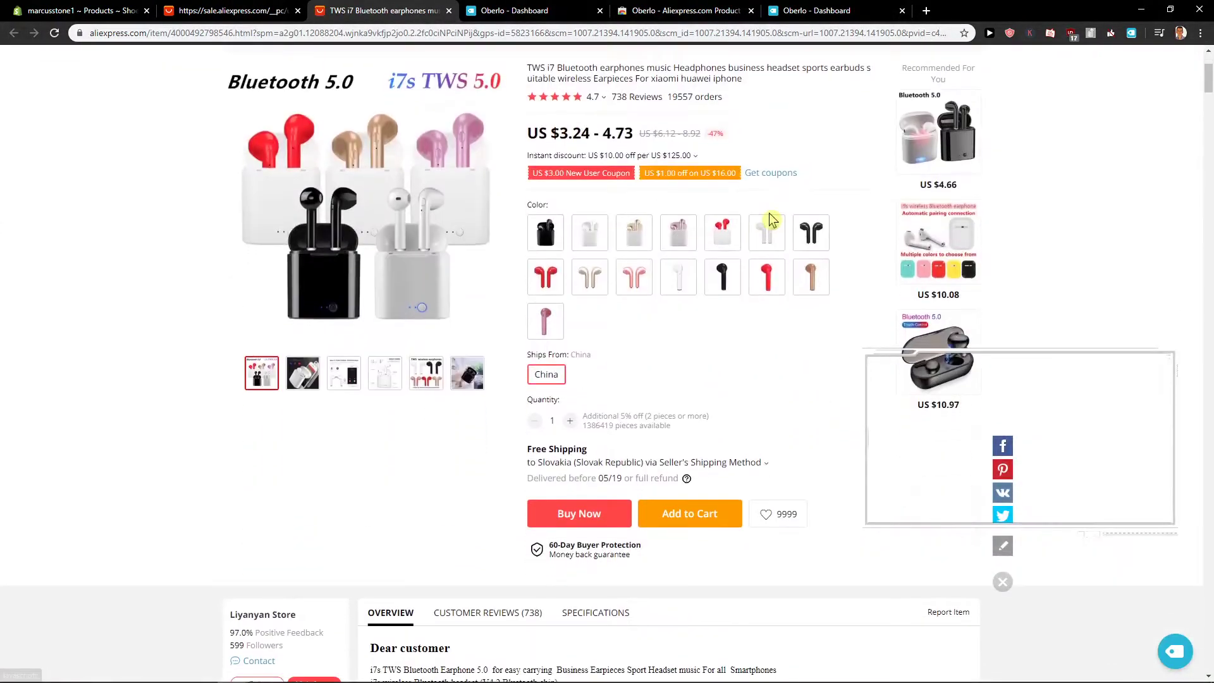
scroll(799, 217, up, 3)
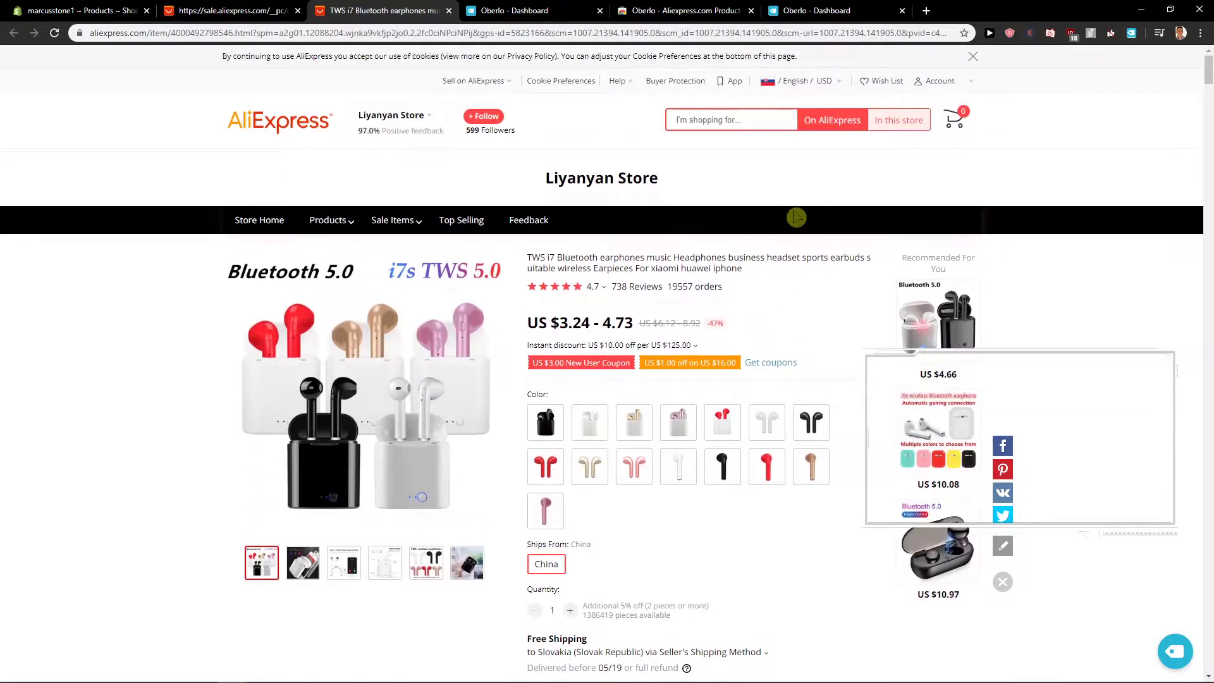
scroll(795, 217, down, 1)
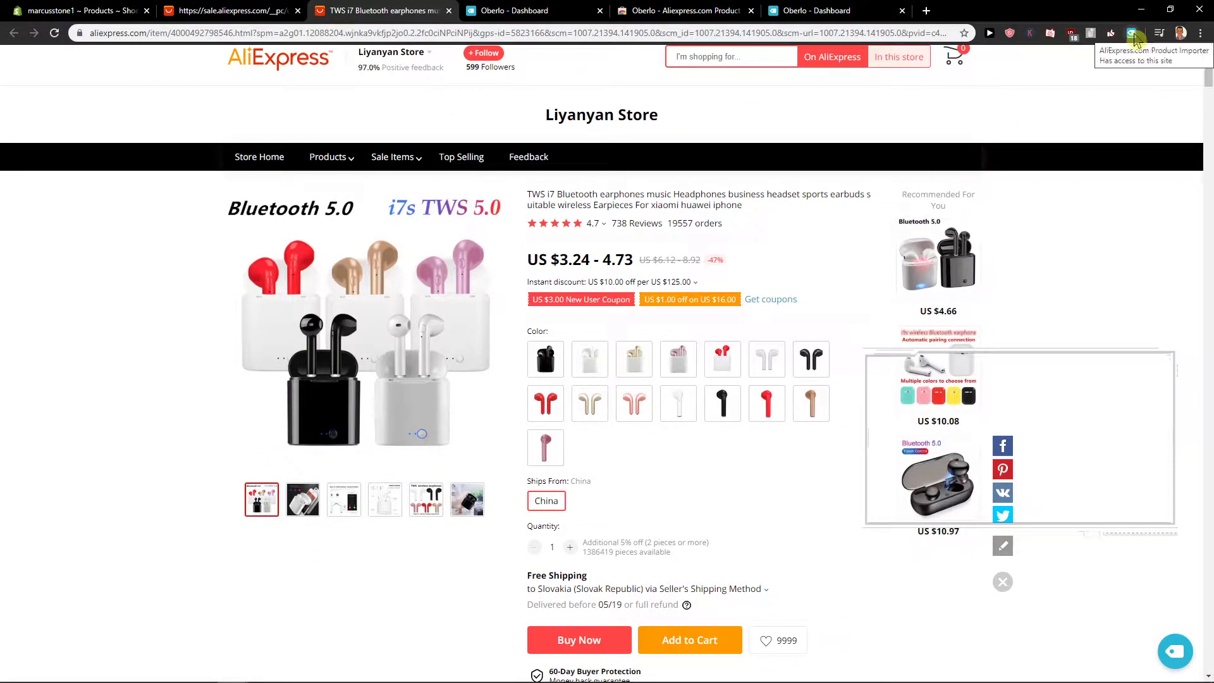
click(1132, 34)
click(1135, 36)
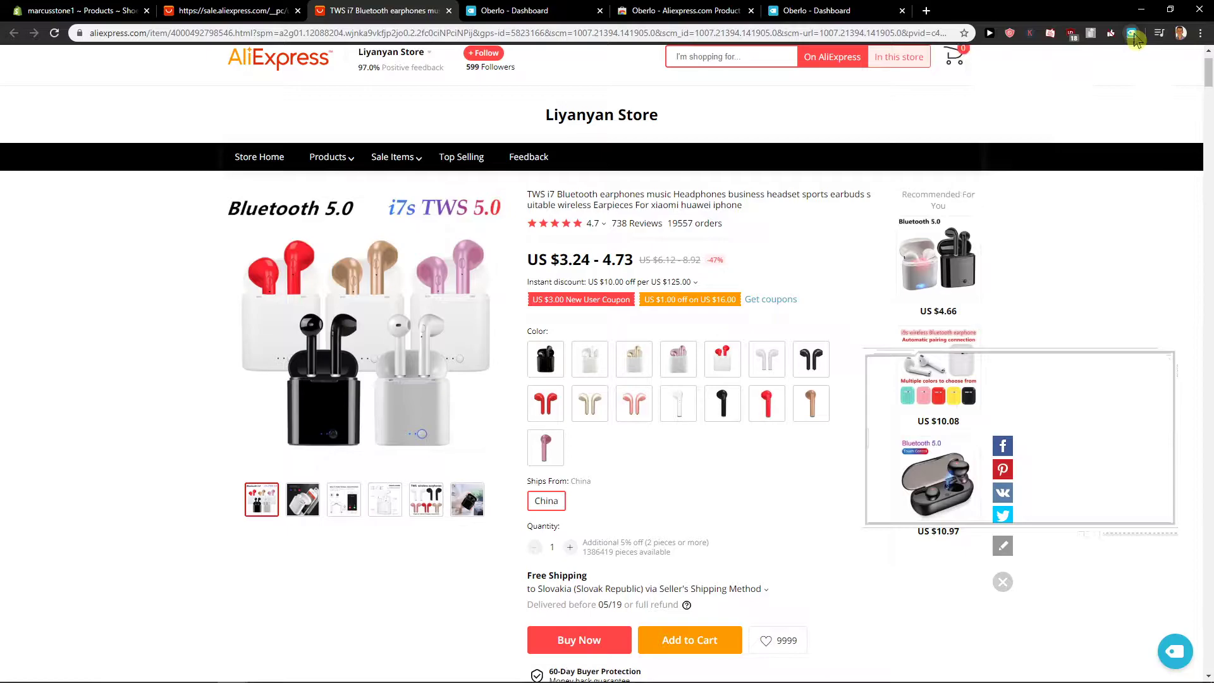
scroll(1107, 379, down, 1)
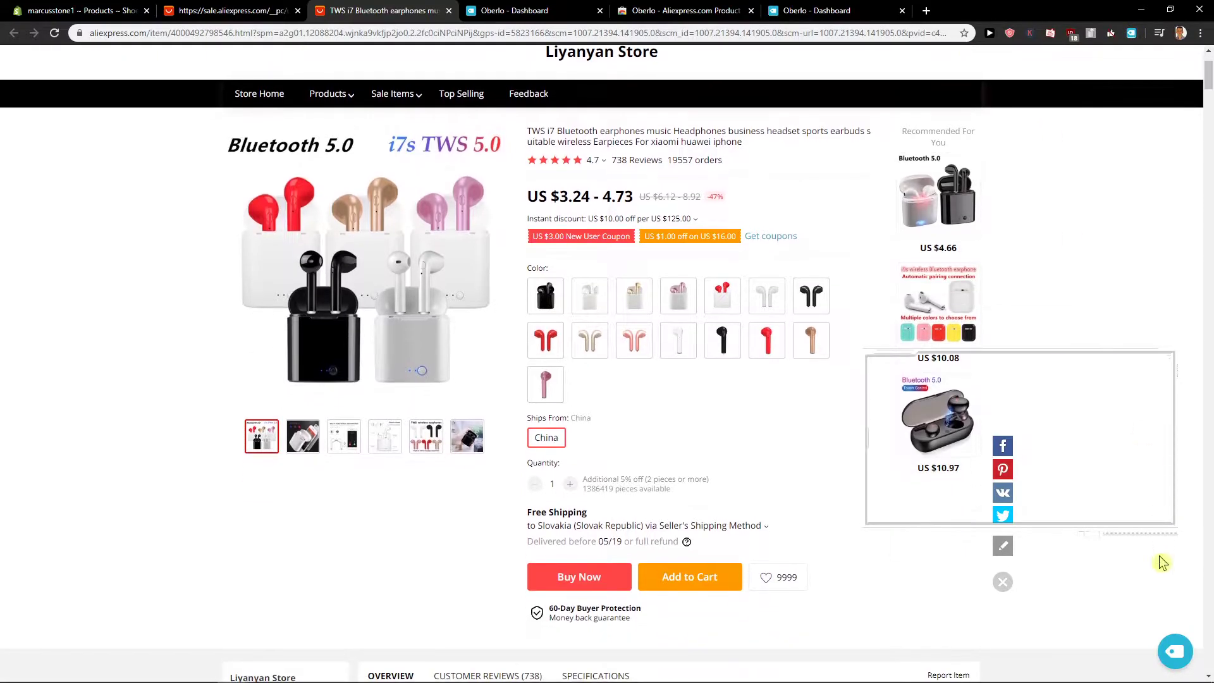
click(1175, 653)
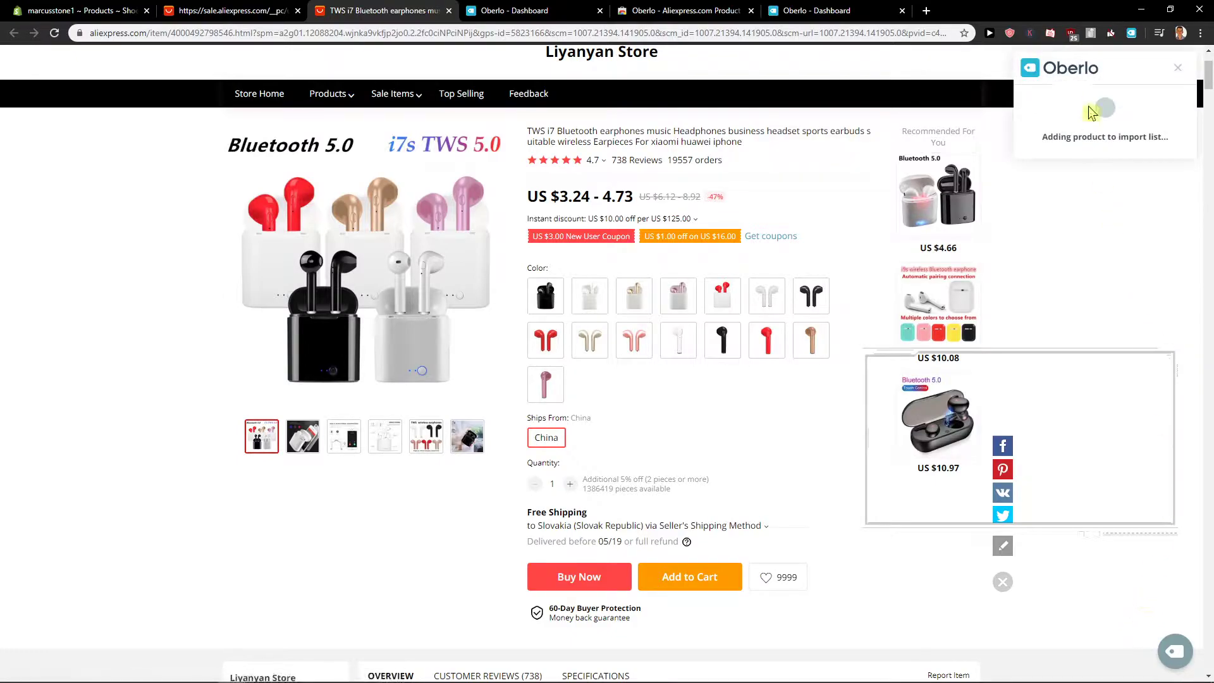
drag(1040, 138, 1163, 142)
Open the JIFANPAUL genuine leather ladies belt from the Hot Products list, then return to the list
click(1142, 248)
click(234, 11)
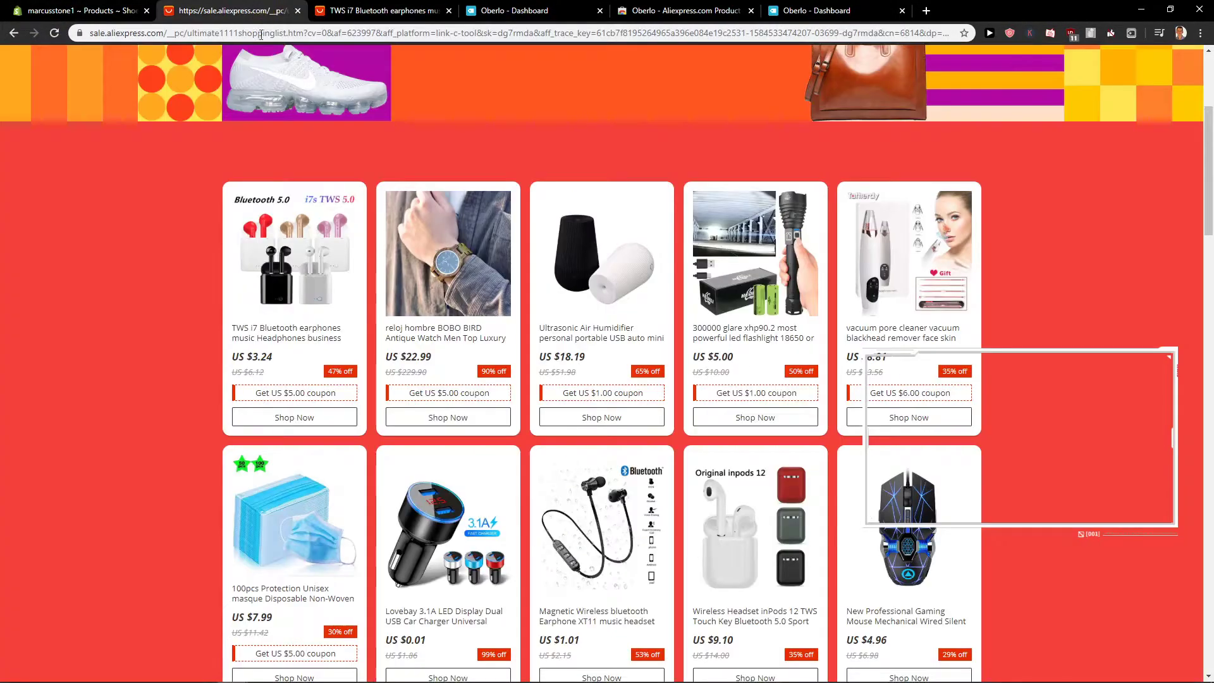
scroll(186, 200, down, 4)
scroll(187, 200, down, 3)
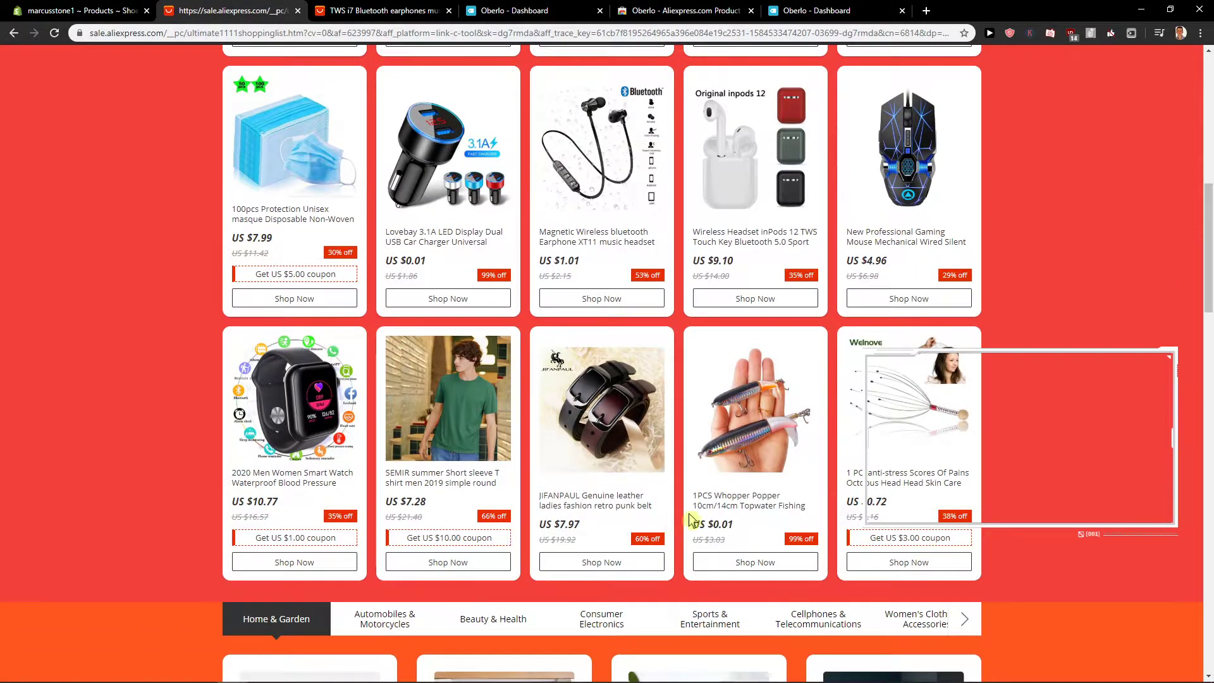
click(634, 512)
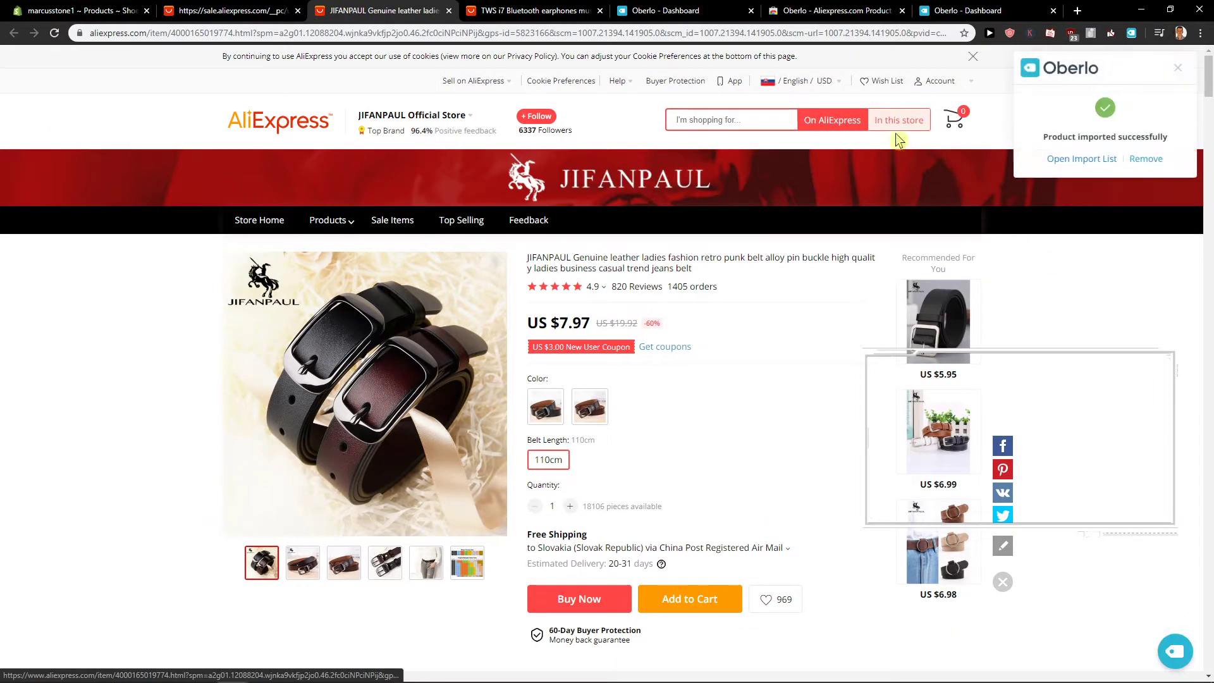
click(179, 10)
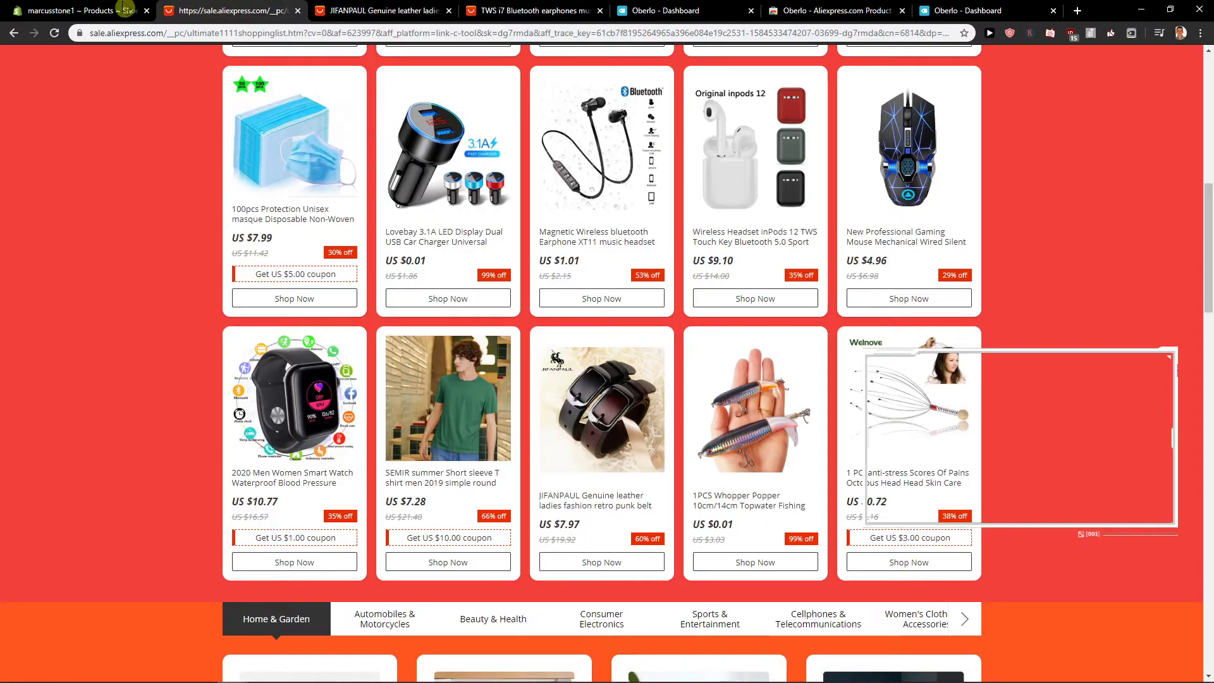
Open Oberlo's Import List and view the belt's description specs: Cowskin, 2.8cm width, 3.5cm buckle
drag(689, 12, 190, 9)
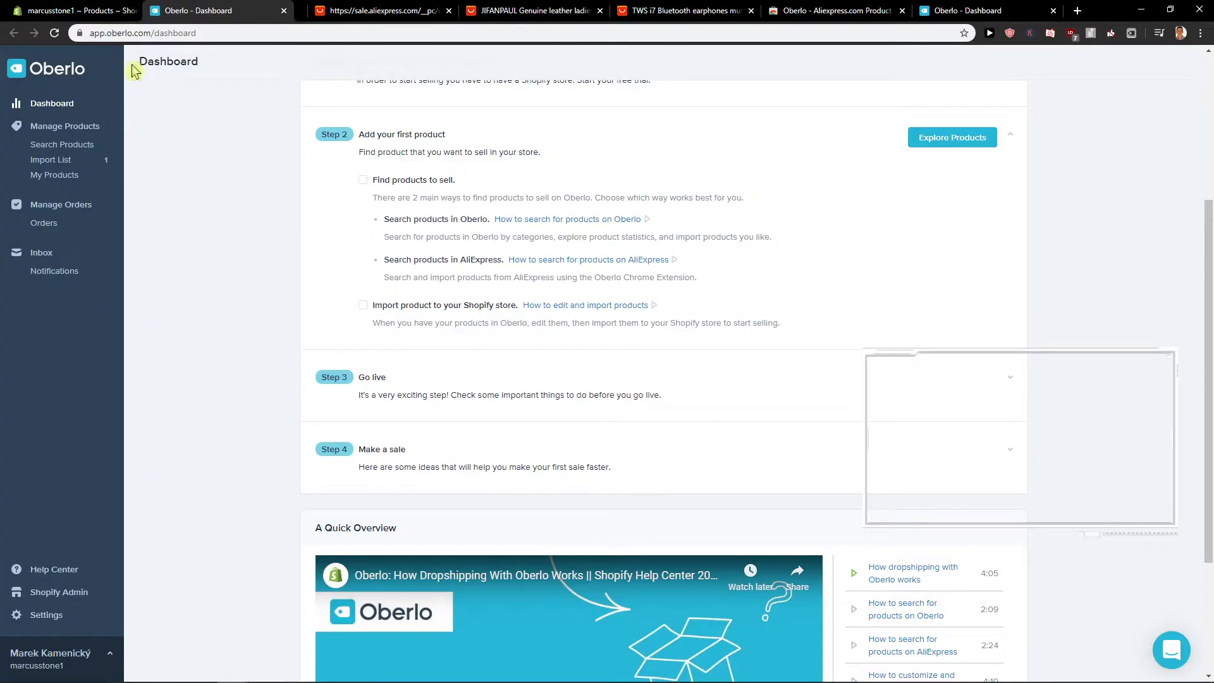
click(59, 159)
scroll(284, 342, down, 6)
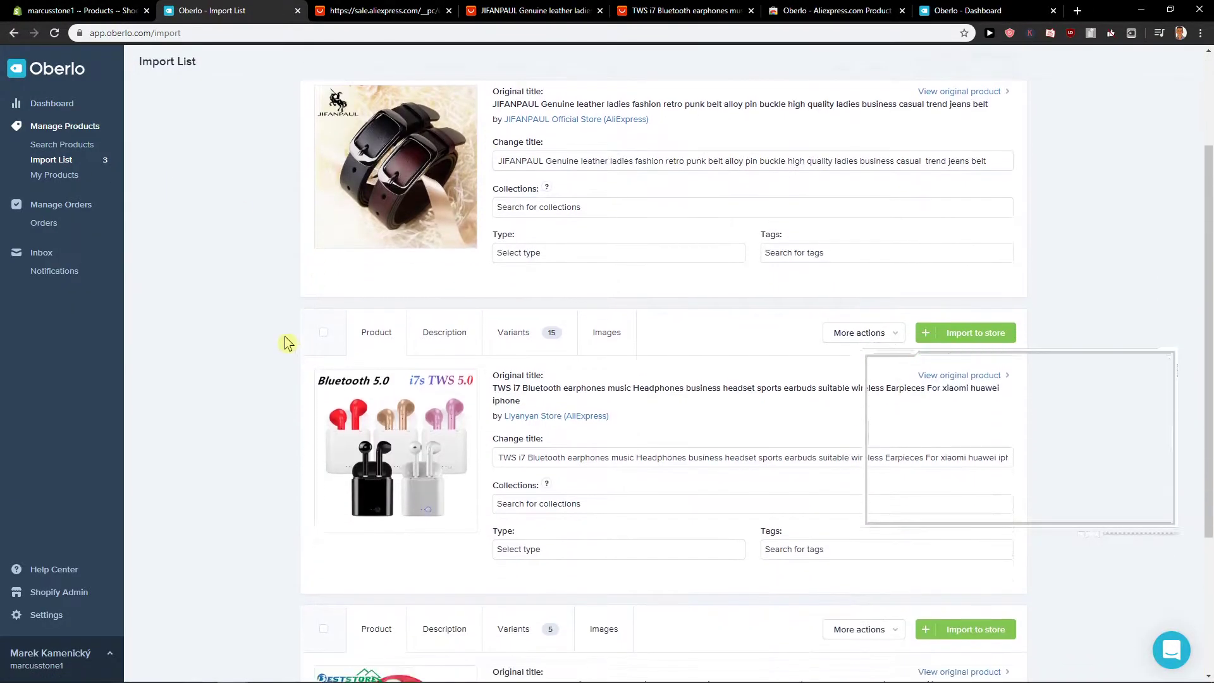
scroll(337, 313, up, 4)
scroll(337, 312, up, 2)
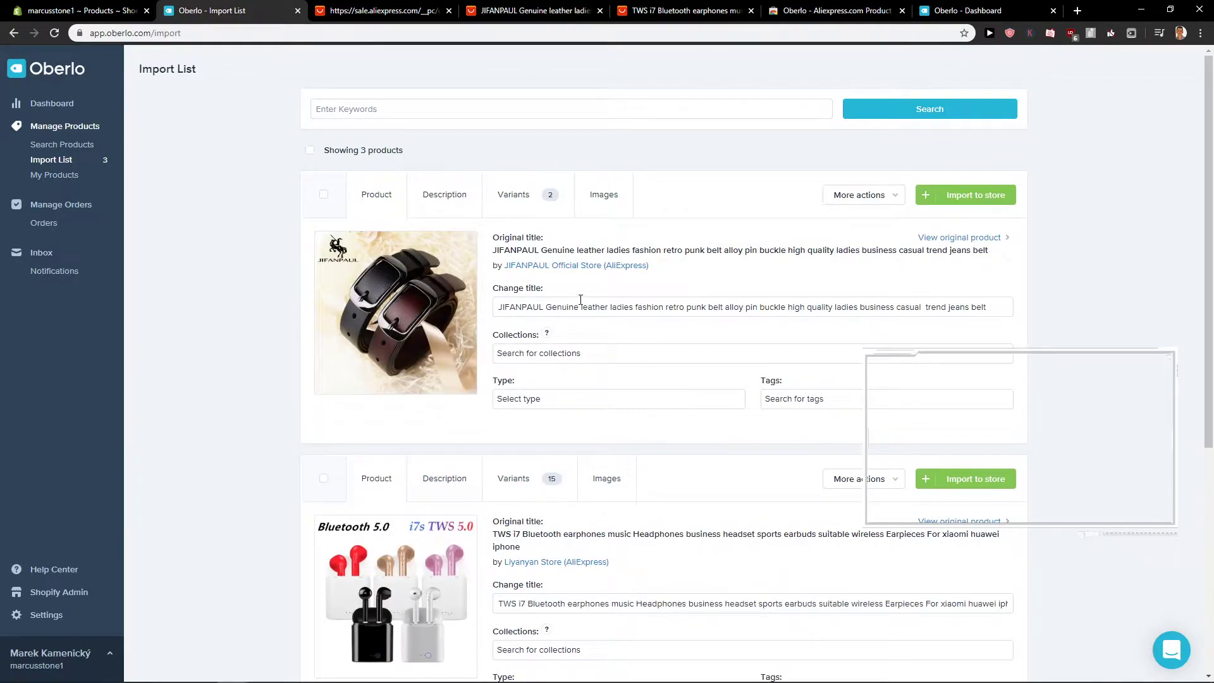
click(444, 196)
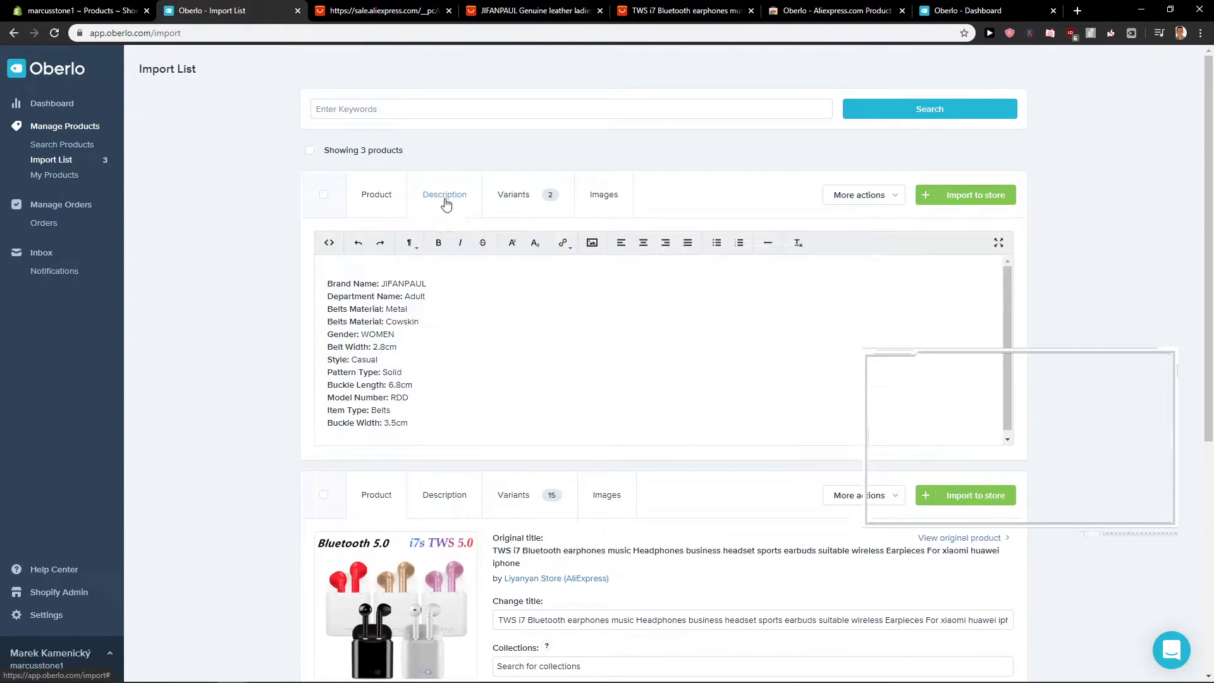
drag(354, 285, 503, 417)
click(498, 419)
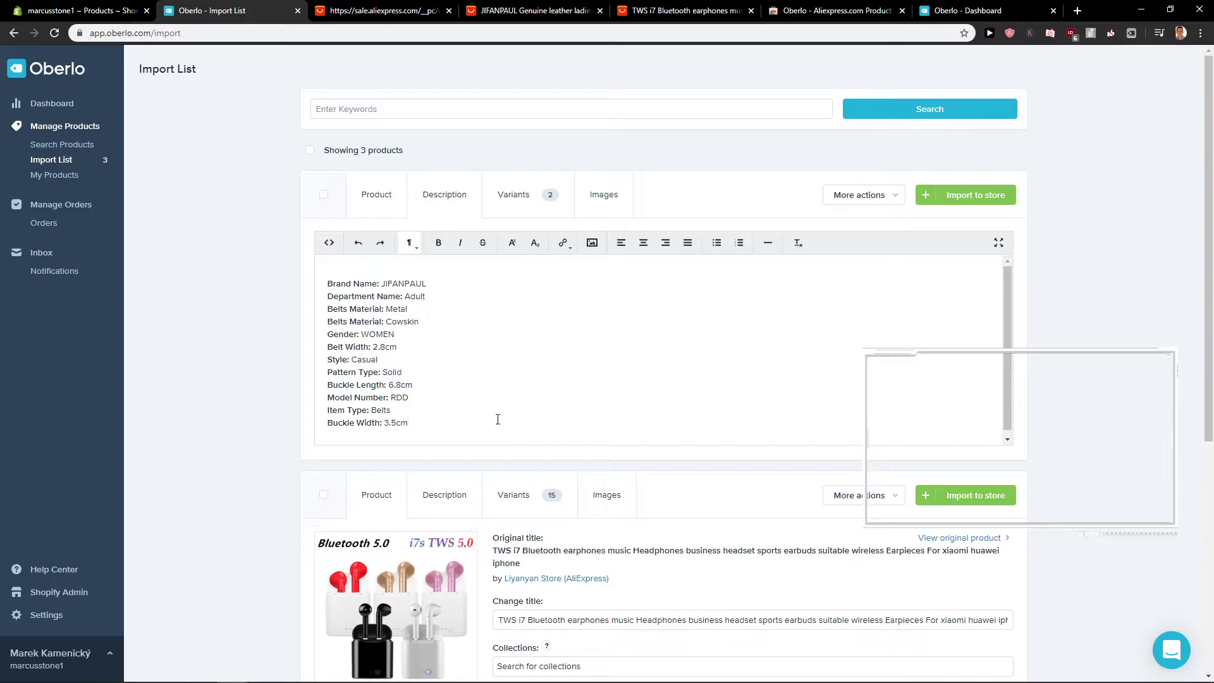
Show the belt's variants and try the compared-at price 'set new value' option, cancelling it
click(519, 198)
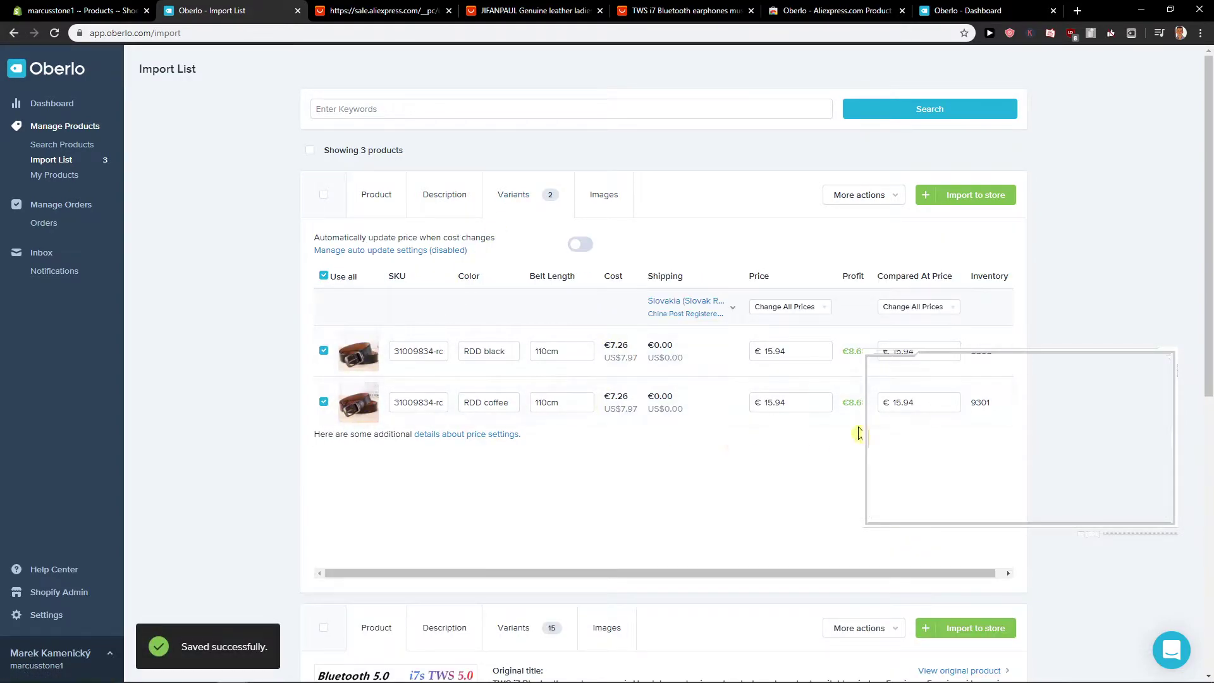
click(931, 310)
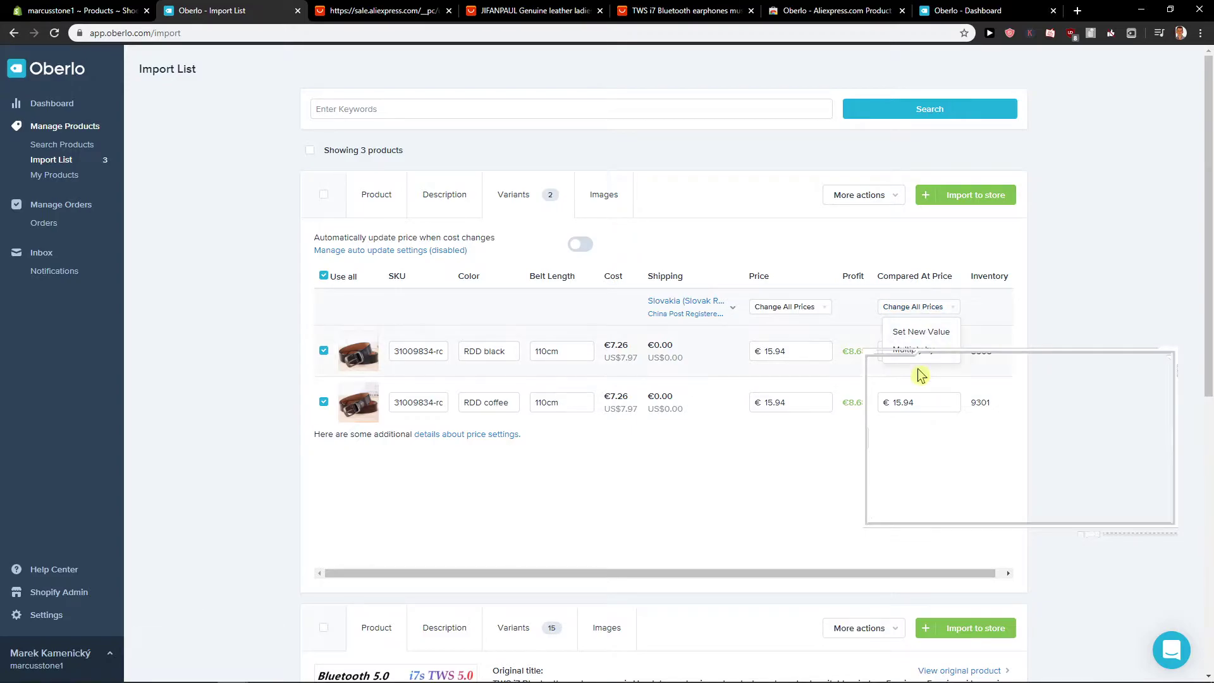
click(928, 333)
click(930, 313)
click(936, 314)
click(936, 315)
click(937, 314)
click(937, 314)
click(921, 331)
click(921, 316)
Leave prices unchanged after trying the multiply option, and import the belt's two €15.94 variants
click(921, 317)
click(921, 315)
click(917, 347)
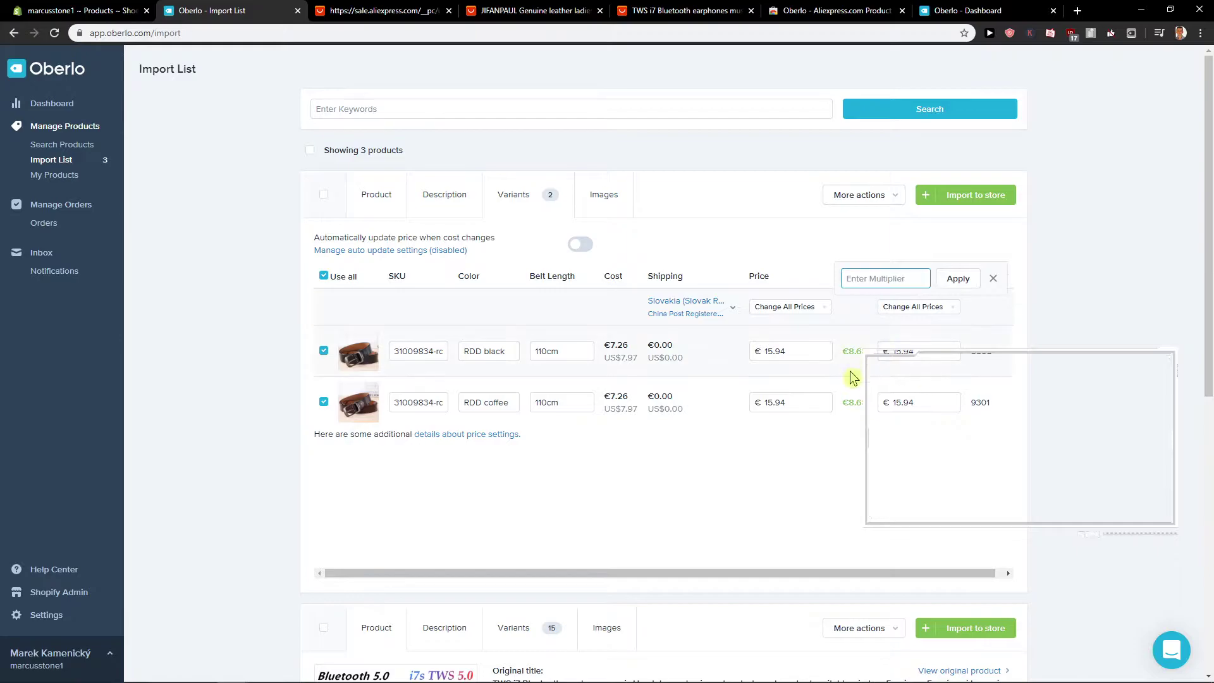
click(991, 279)
click(786, 308)
click(647, 534)
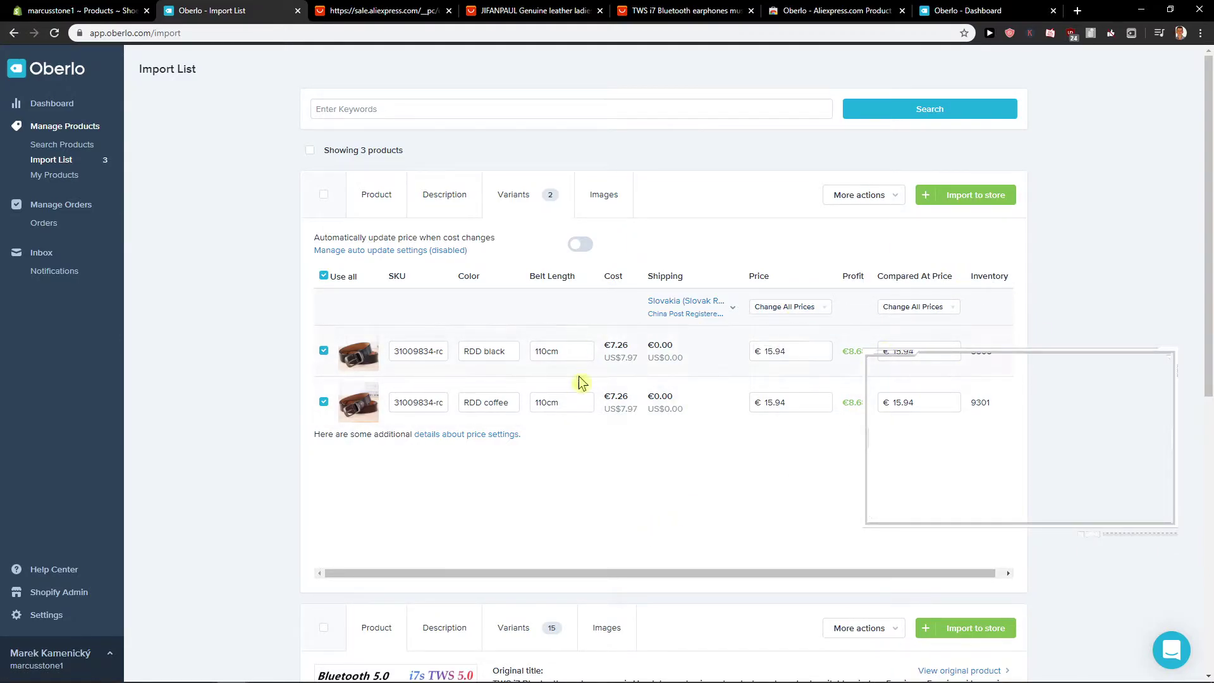
click(952, 194)
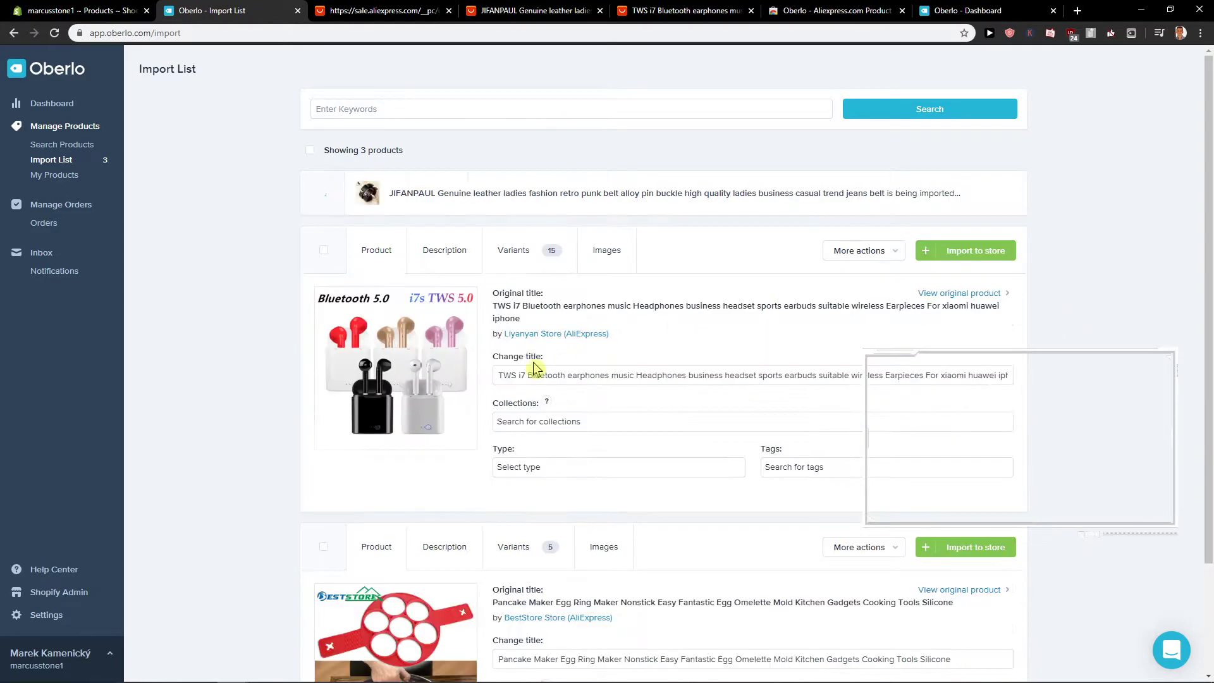
drag(473, 194, 1075, 201)
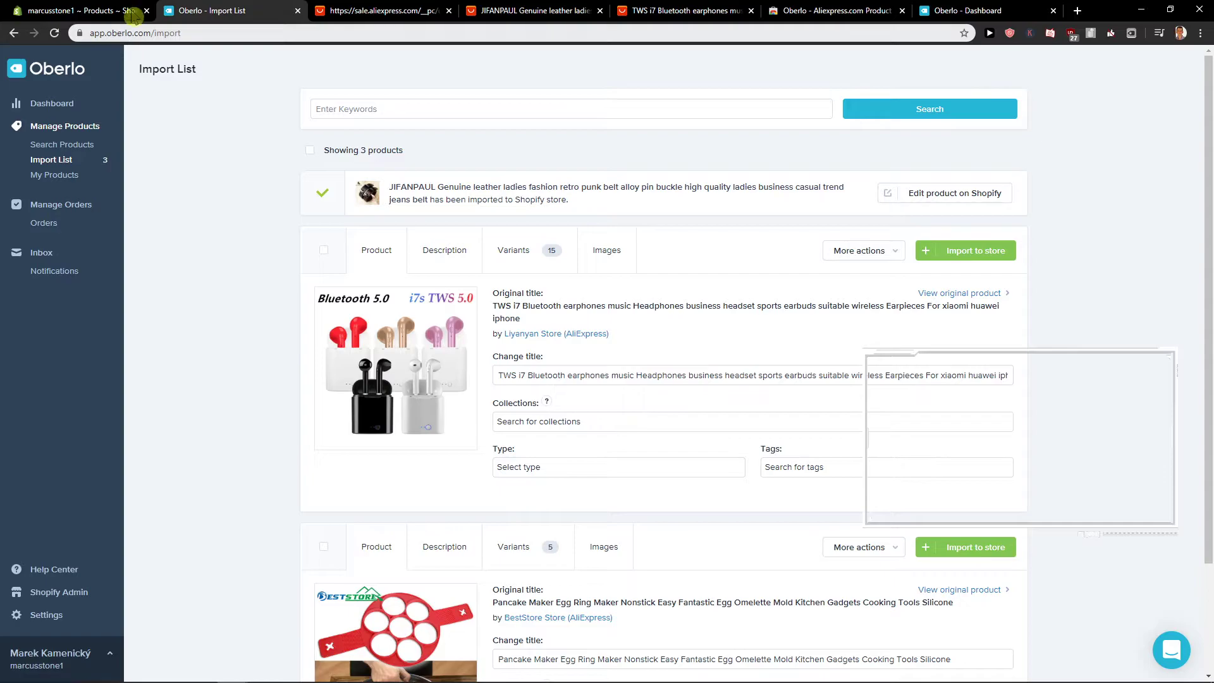
Reload the Shopify admin and open All products to find the JIFANPAUL leather belt
click(95, 11)
key(F5)
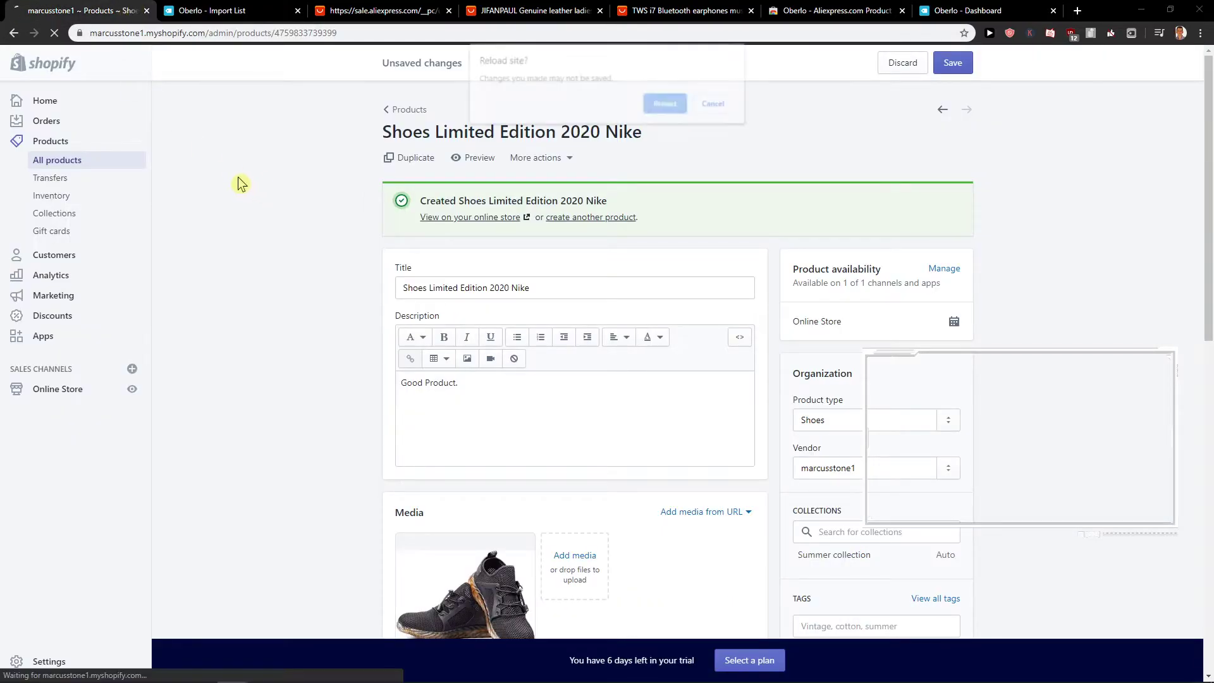
click(667, 107)
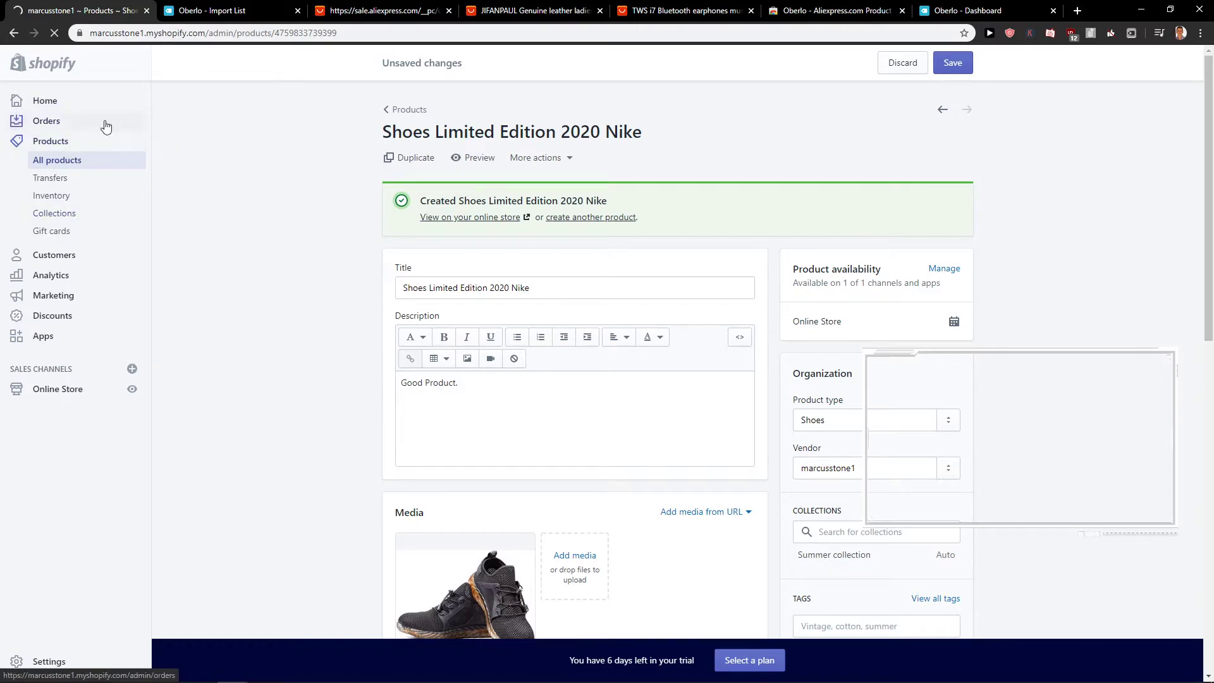
click(87, 167)
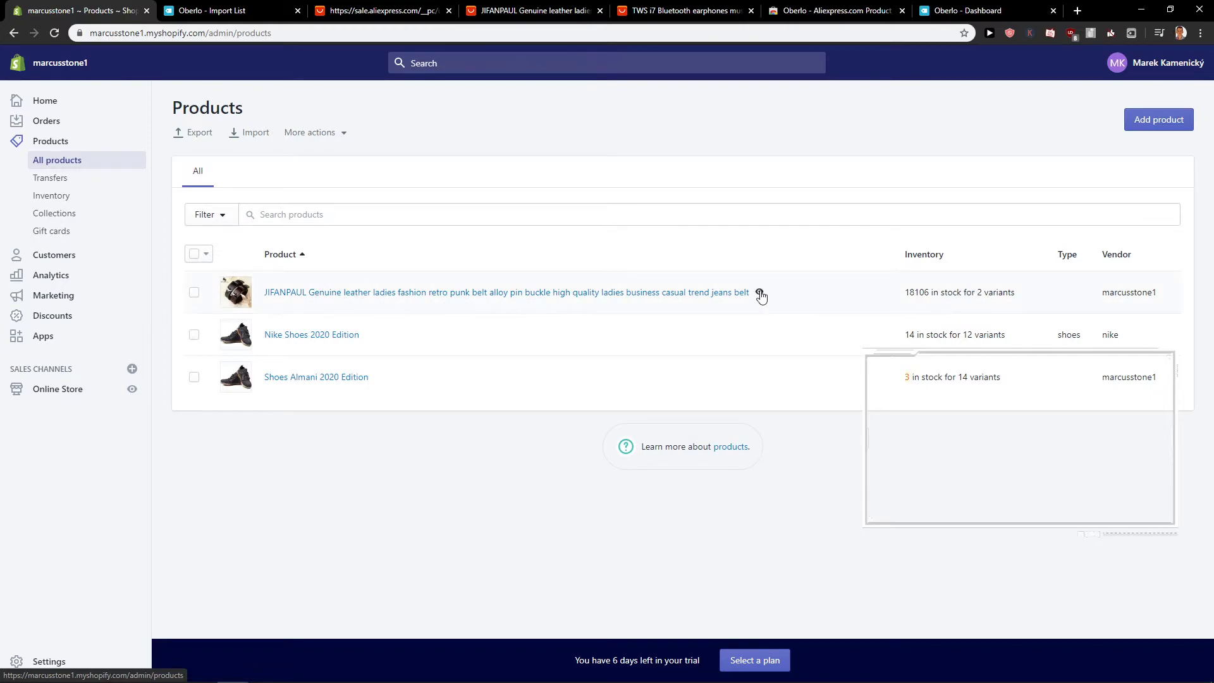
click(133, 392)
click(162, 9)
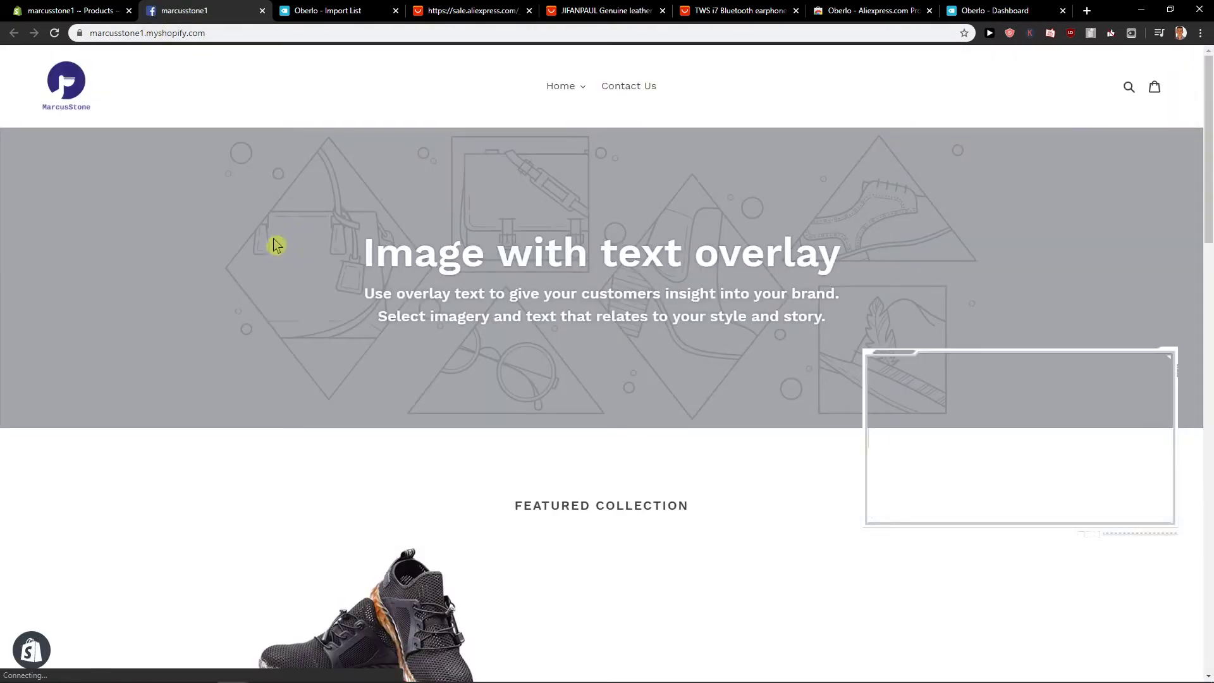
scroll(269, 247, down, 9)
scroll(543, 273, up, 8)
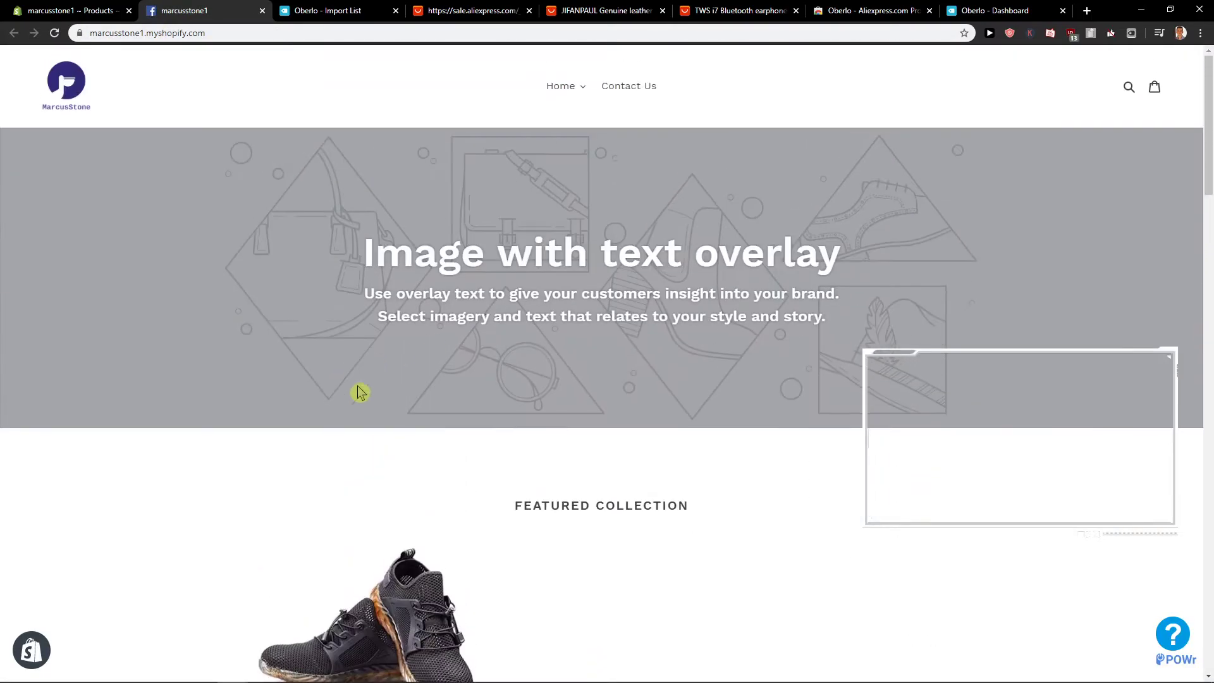
click(559, 92)
click(576, 121)
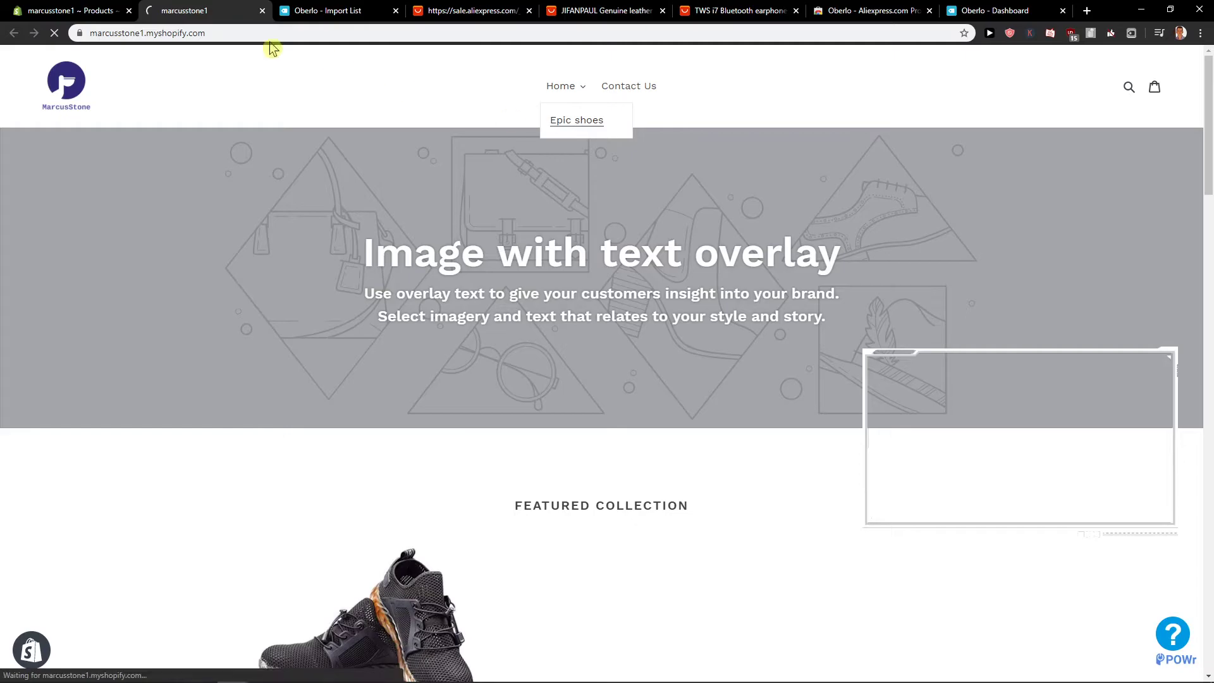
scroll(169, 149, down, 4)
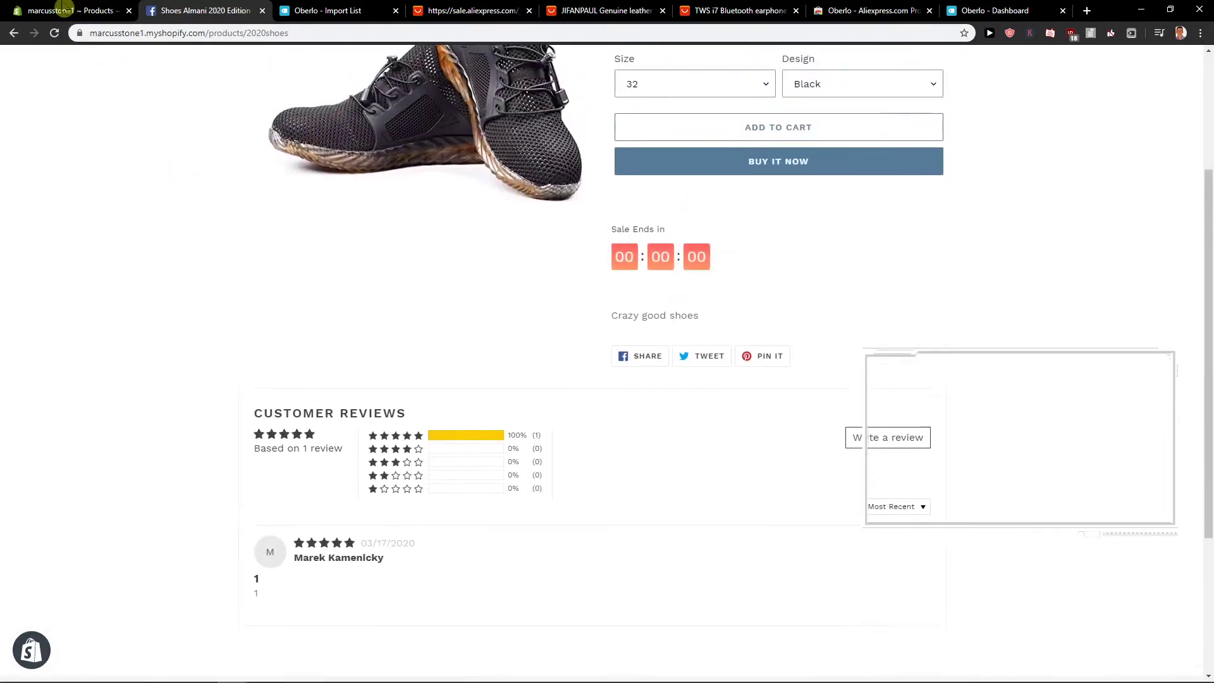
key(alt+Left)
click(50, 12)
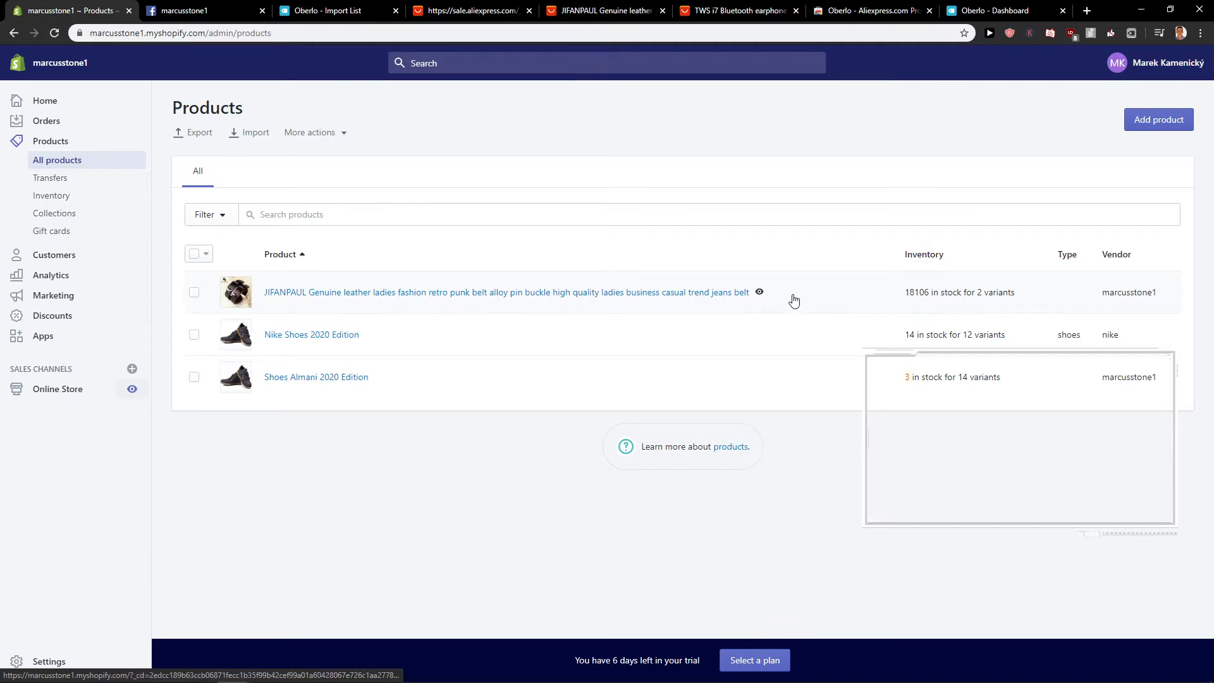
Assign the JIFANPAUL belt product to the Home page collection and save it
click(692, 292)
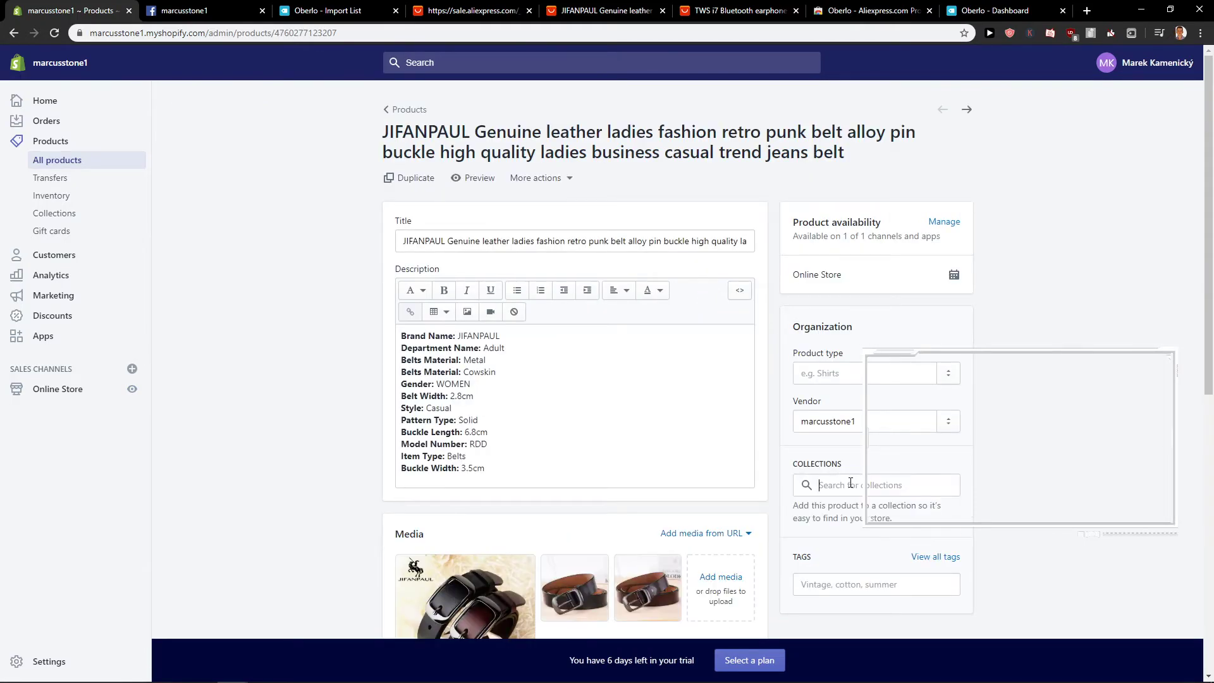
click(851, 493)
click(850, 511)
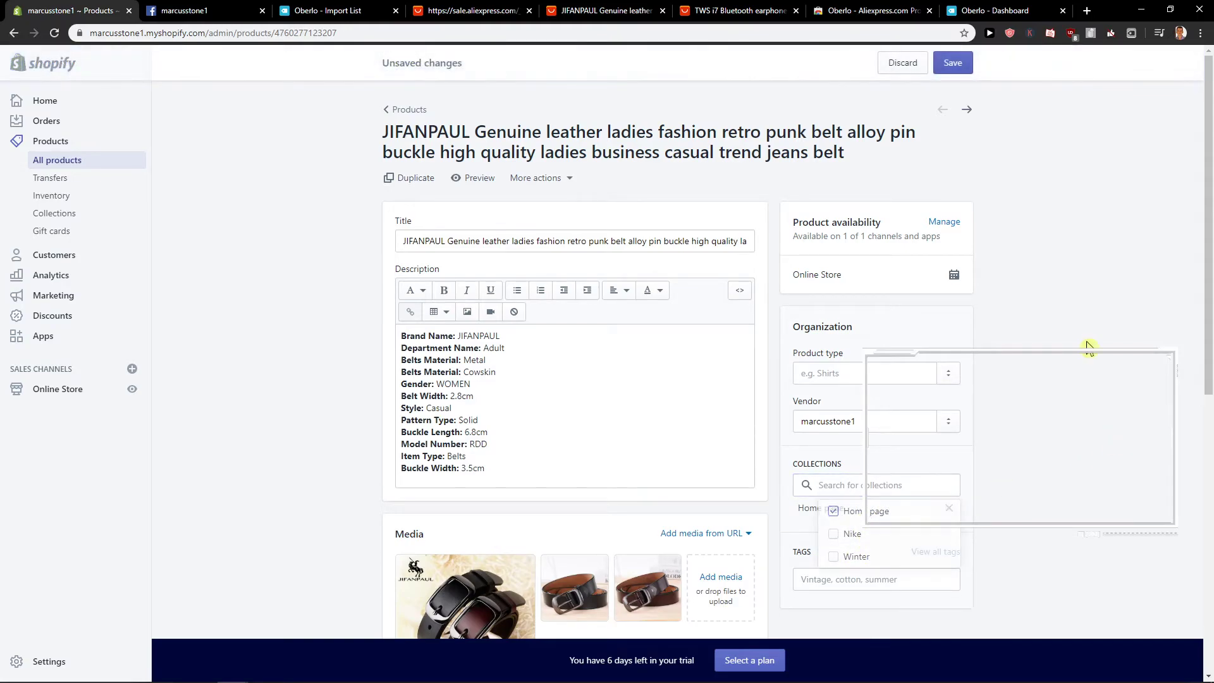
click(962, 68)
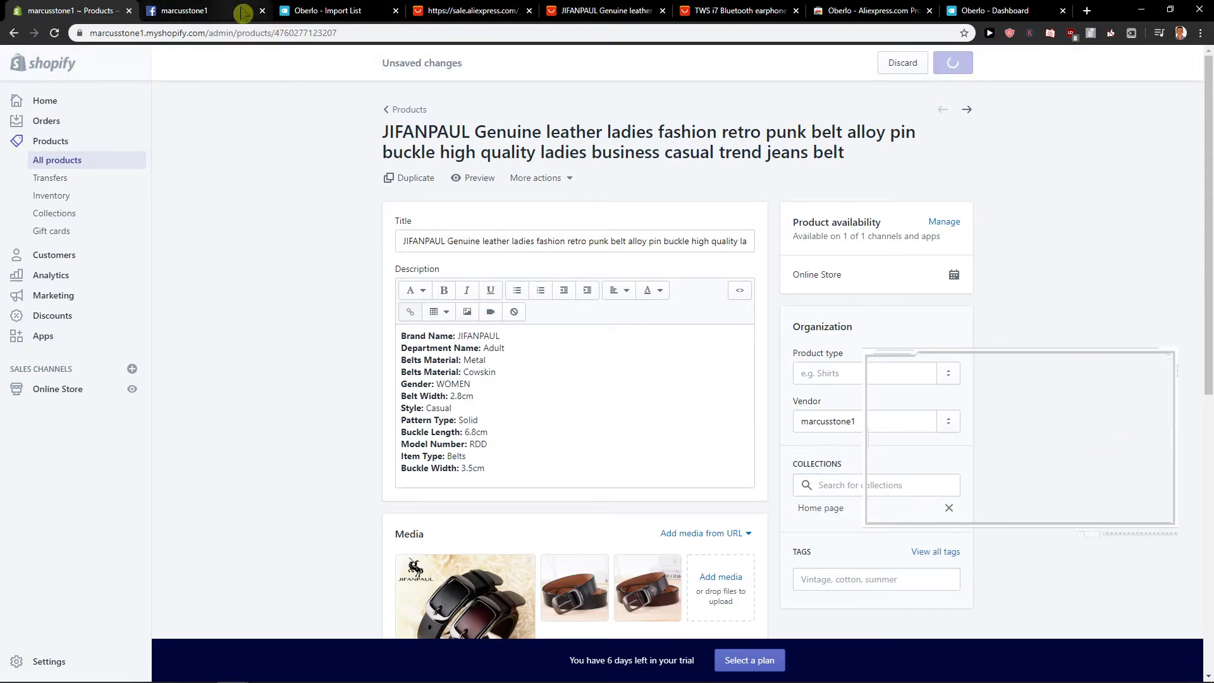
Reload the storefront home page so the Featured Collection shows the JIFANPAUL leather belt at €15,94
click(202, 10)
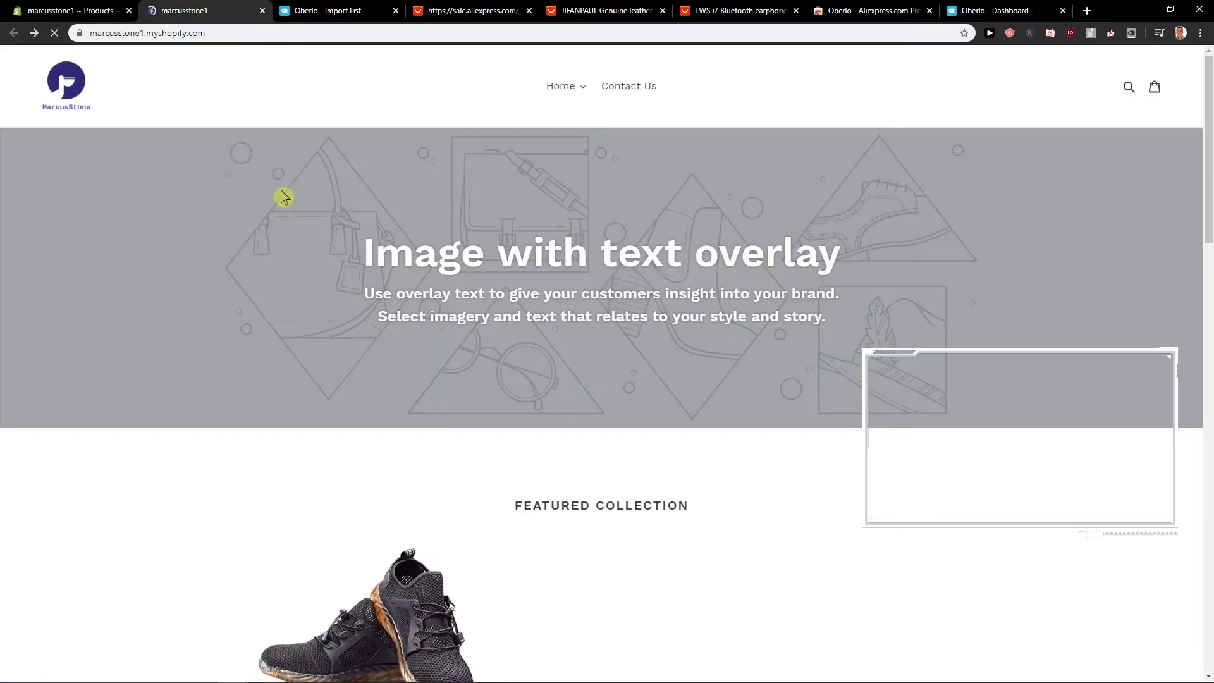
scroll(334, 298, down, 6)
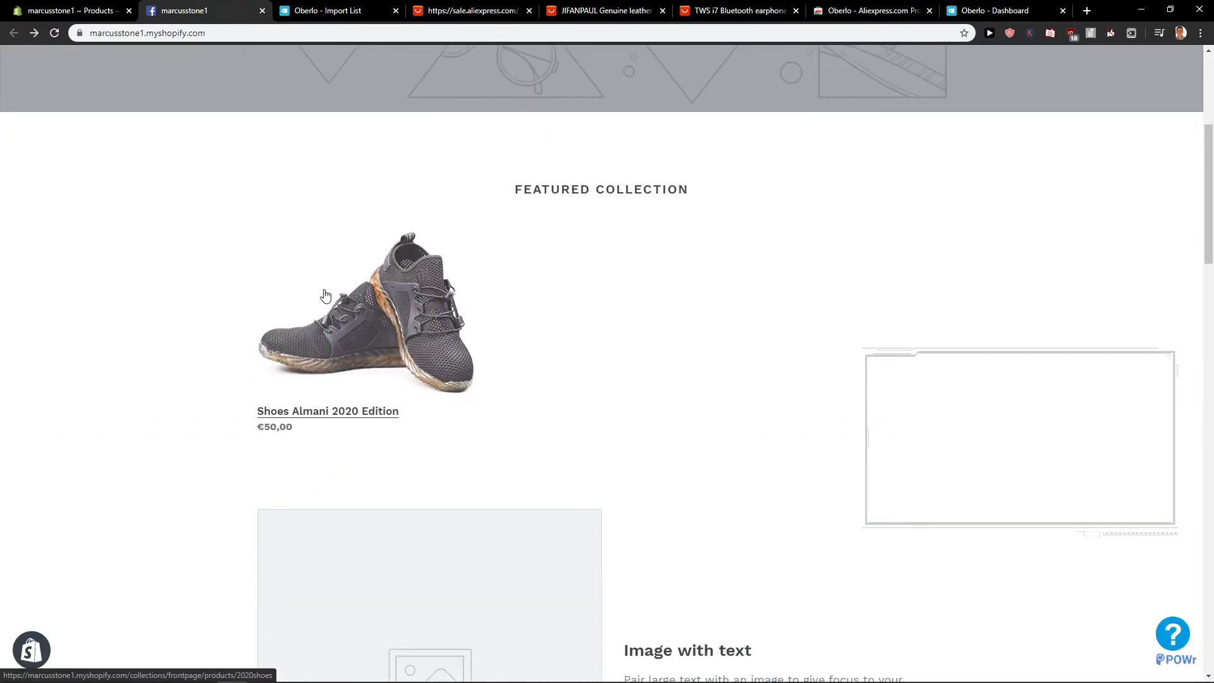
key(F5)
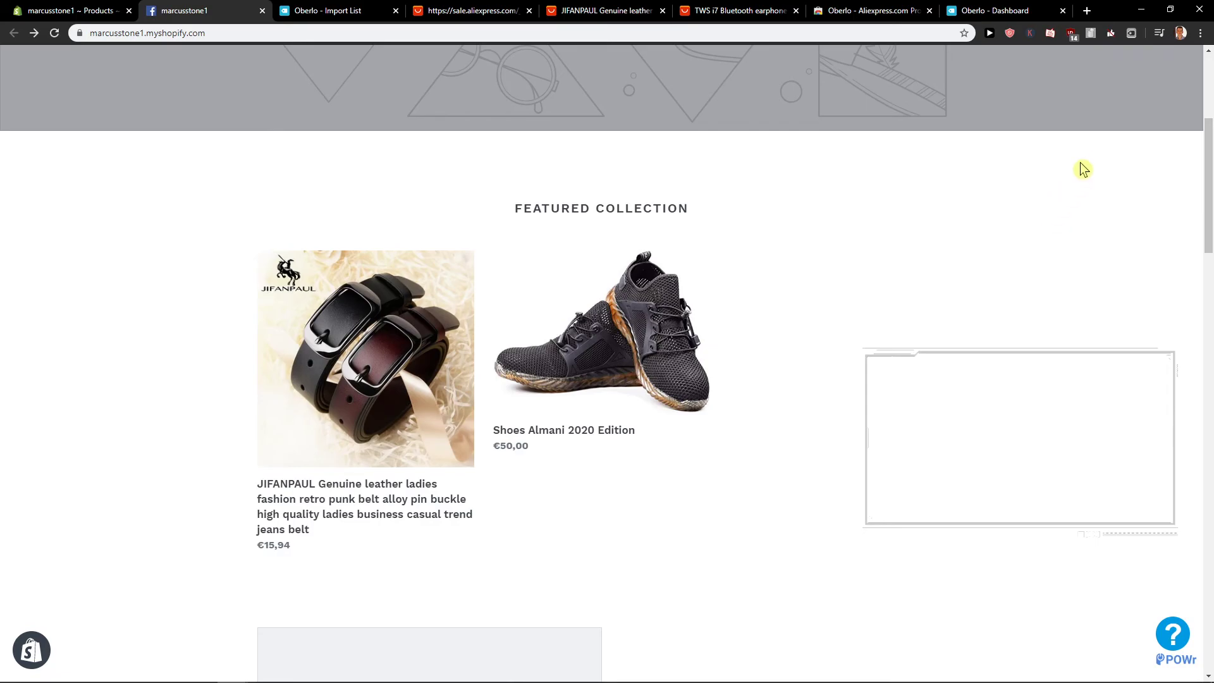
scroll(1015, 258, up, 3)
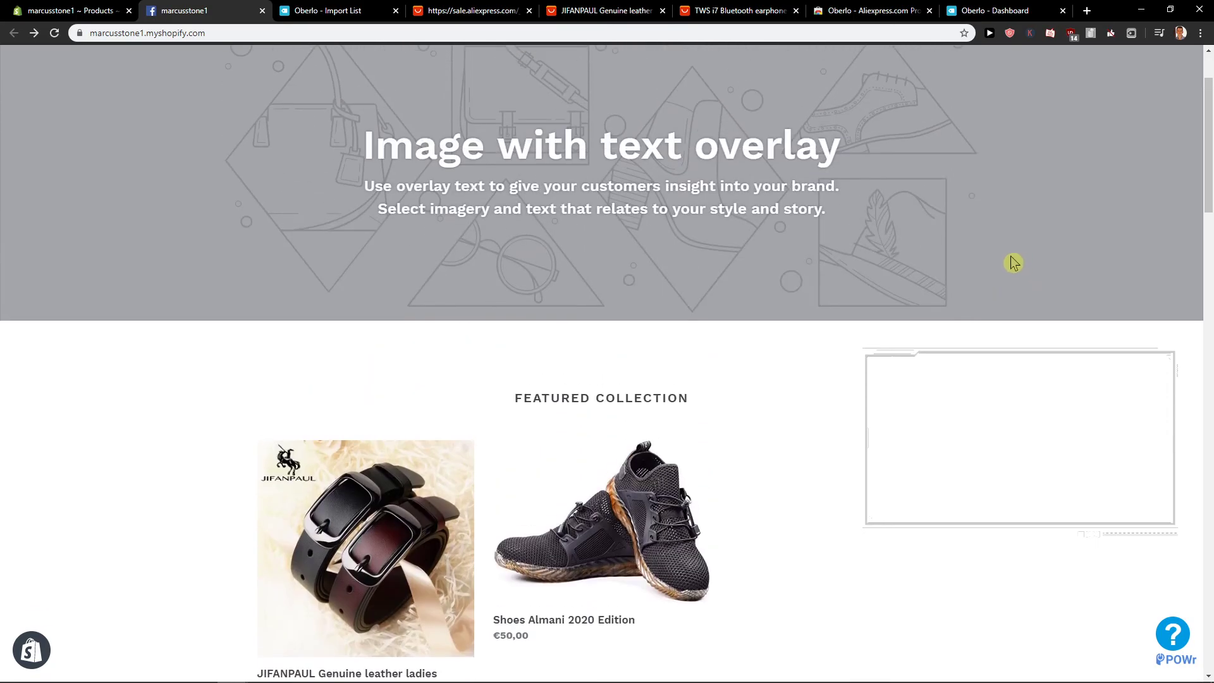